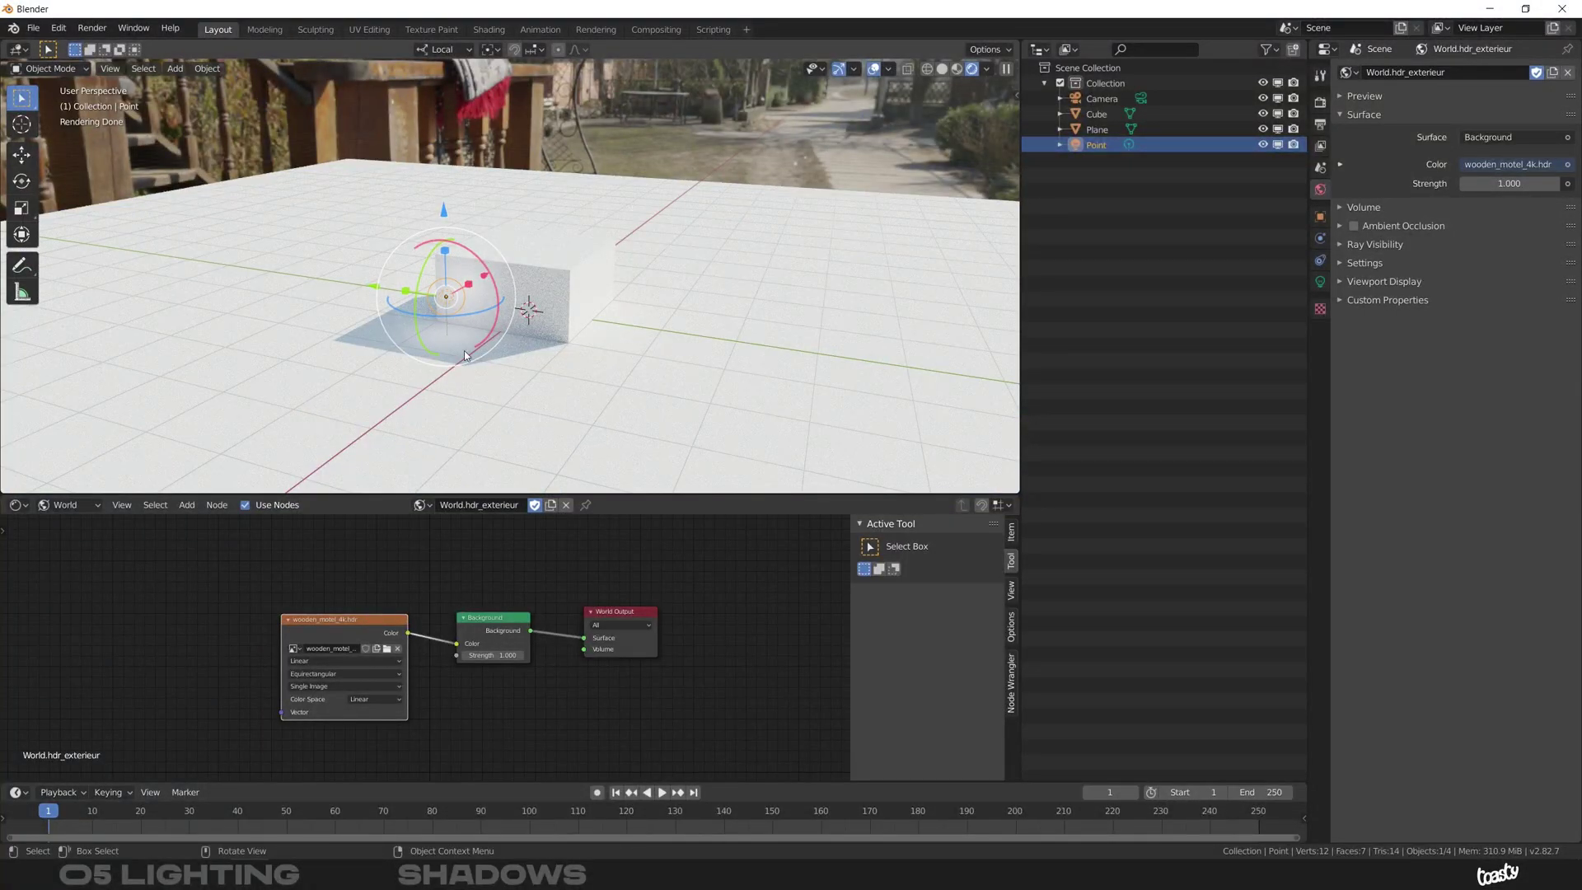
Select the ground plane and expand the Viewport Display and Visibility settings in its object properties
left_click(743, 260)
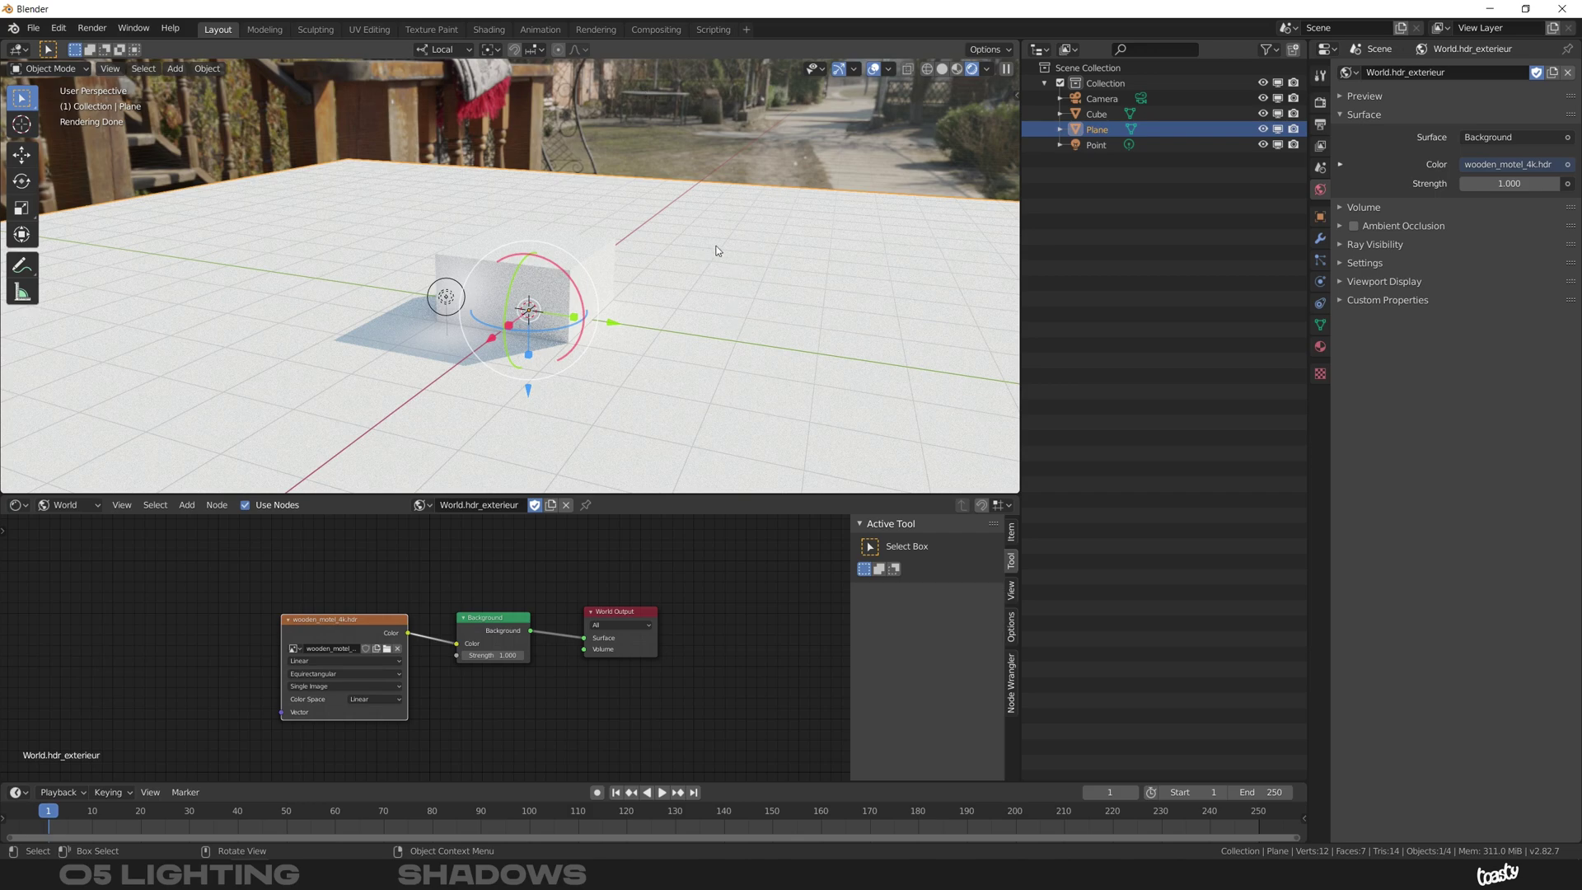
middle_click_drag(333, 356, 379, 352)
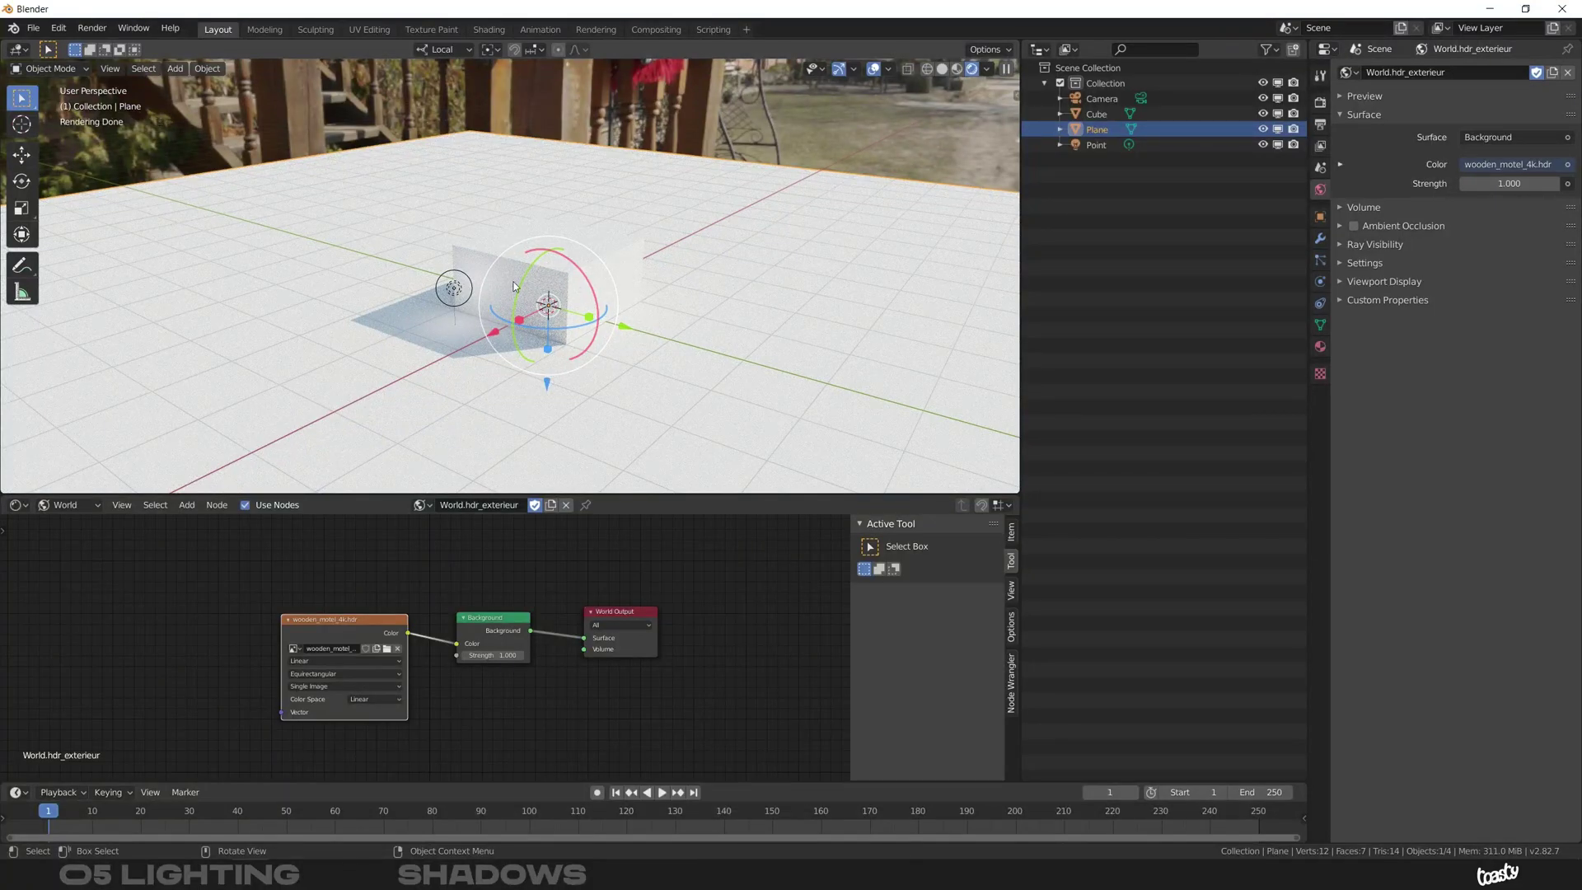
middle_click_drag(615, 304, 754, 235)
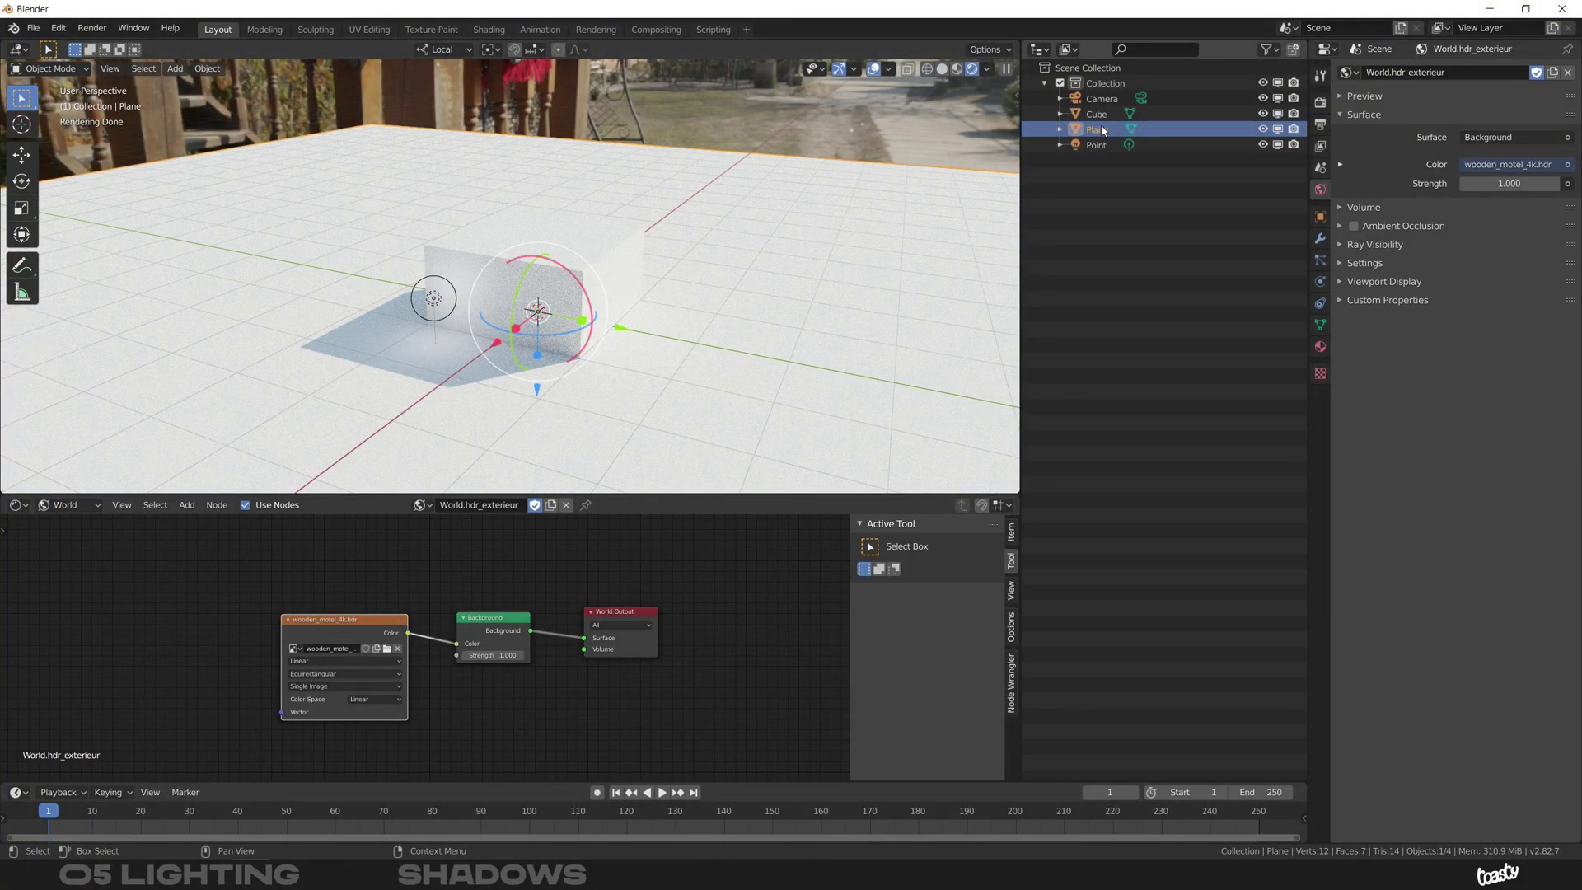
left_click(1320, 216)
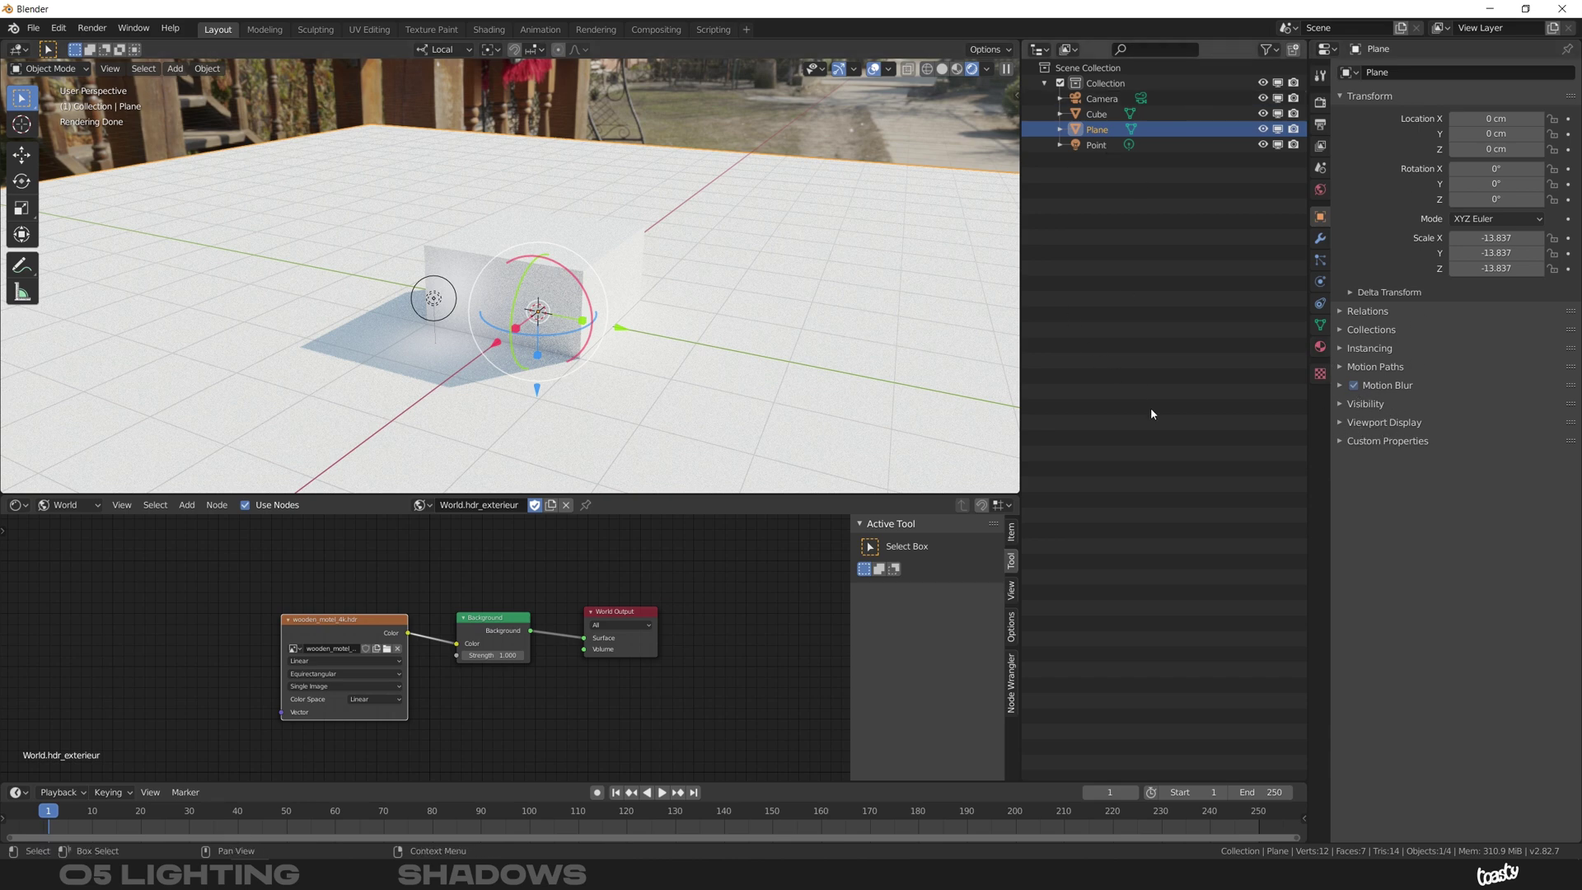
left_click(1337, 422)
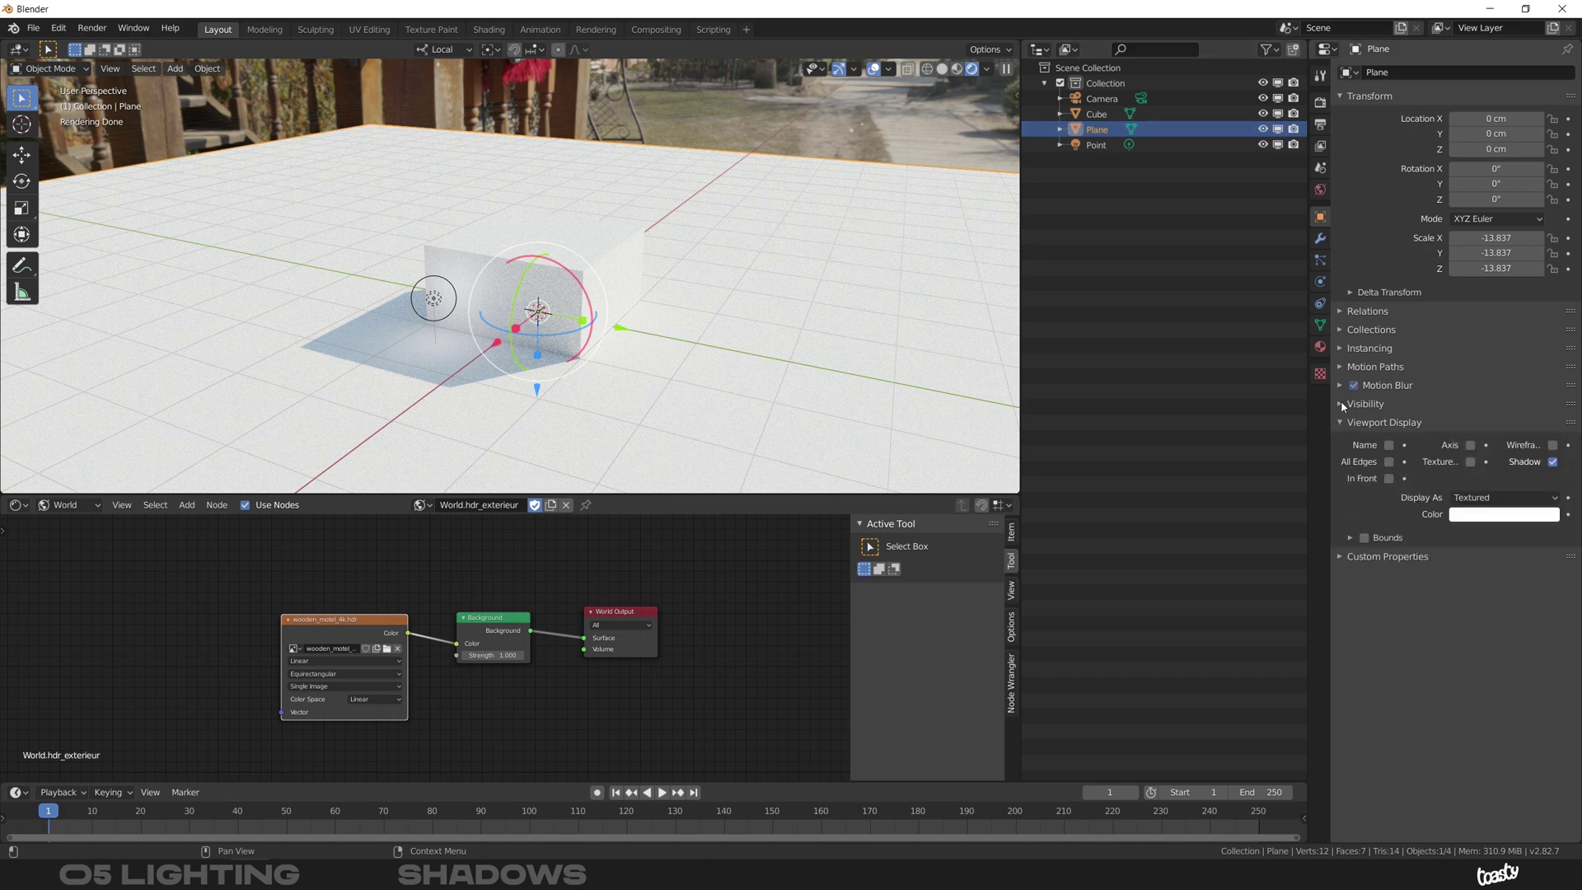
left_click(1342, 404)
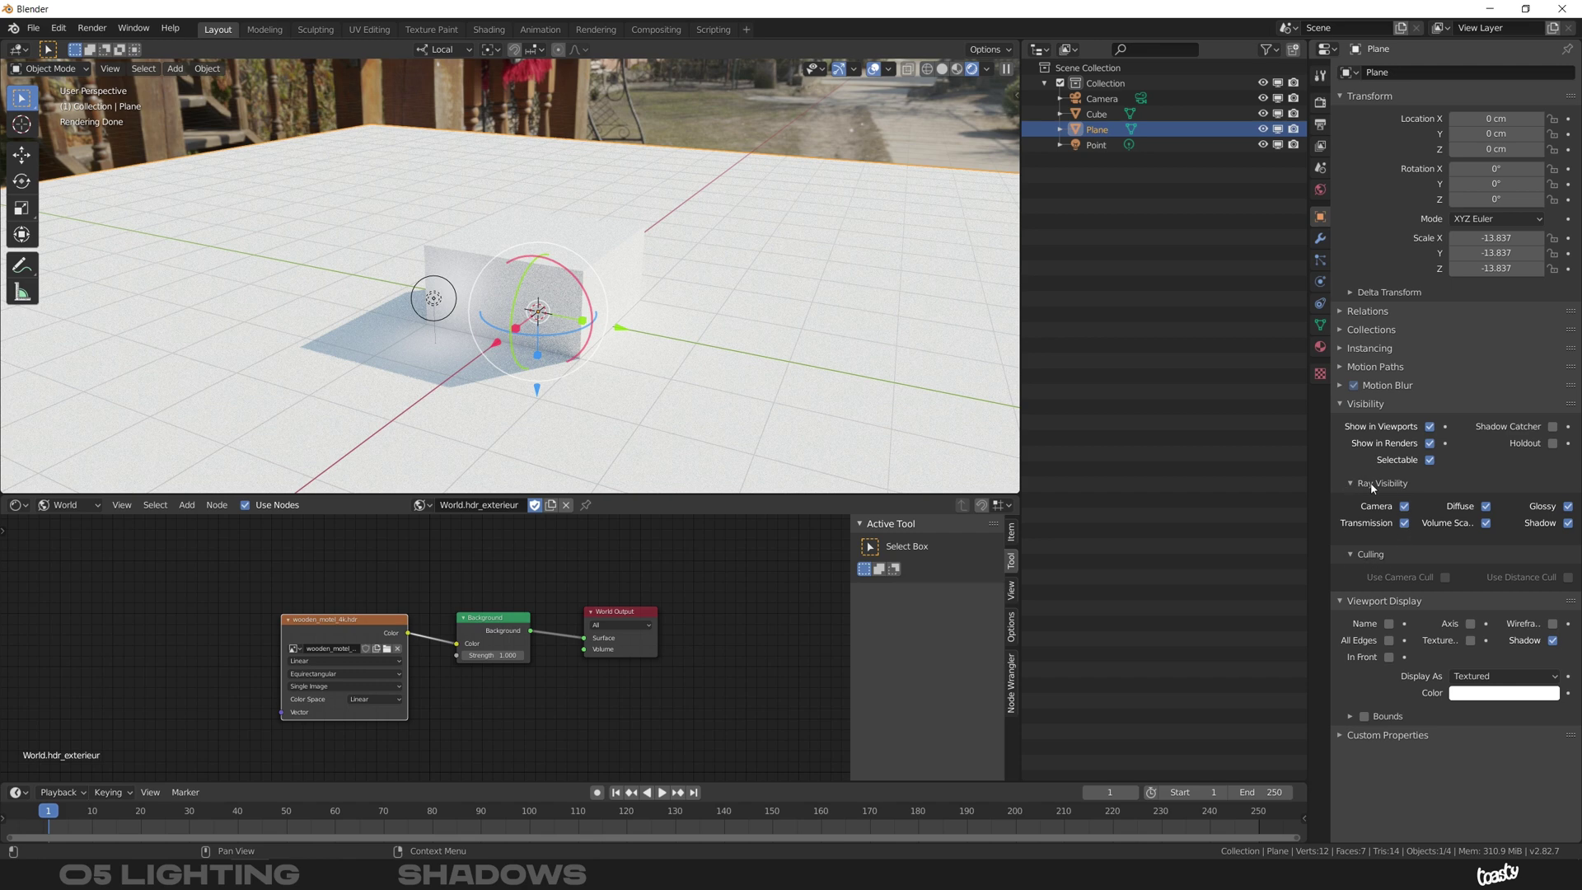
Try hiding the plane from camera rays and restore its Camera ray visibility
left_click(1405, 508)
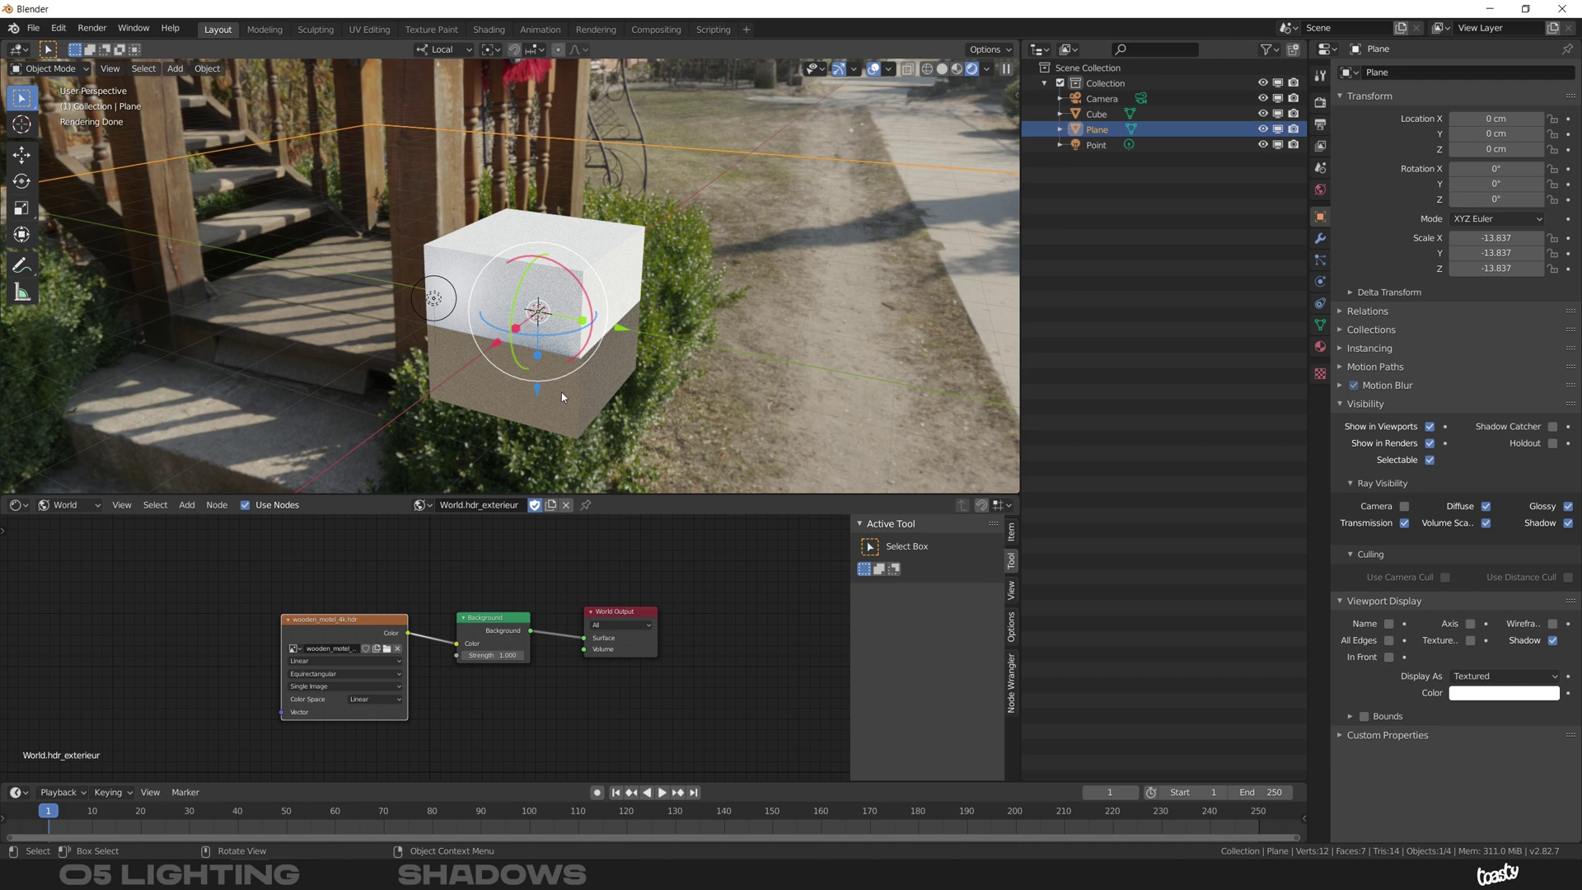
middle_click_drag(608, 342, 613, 290)
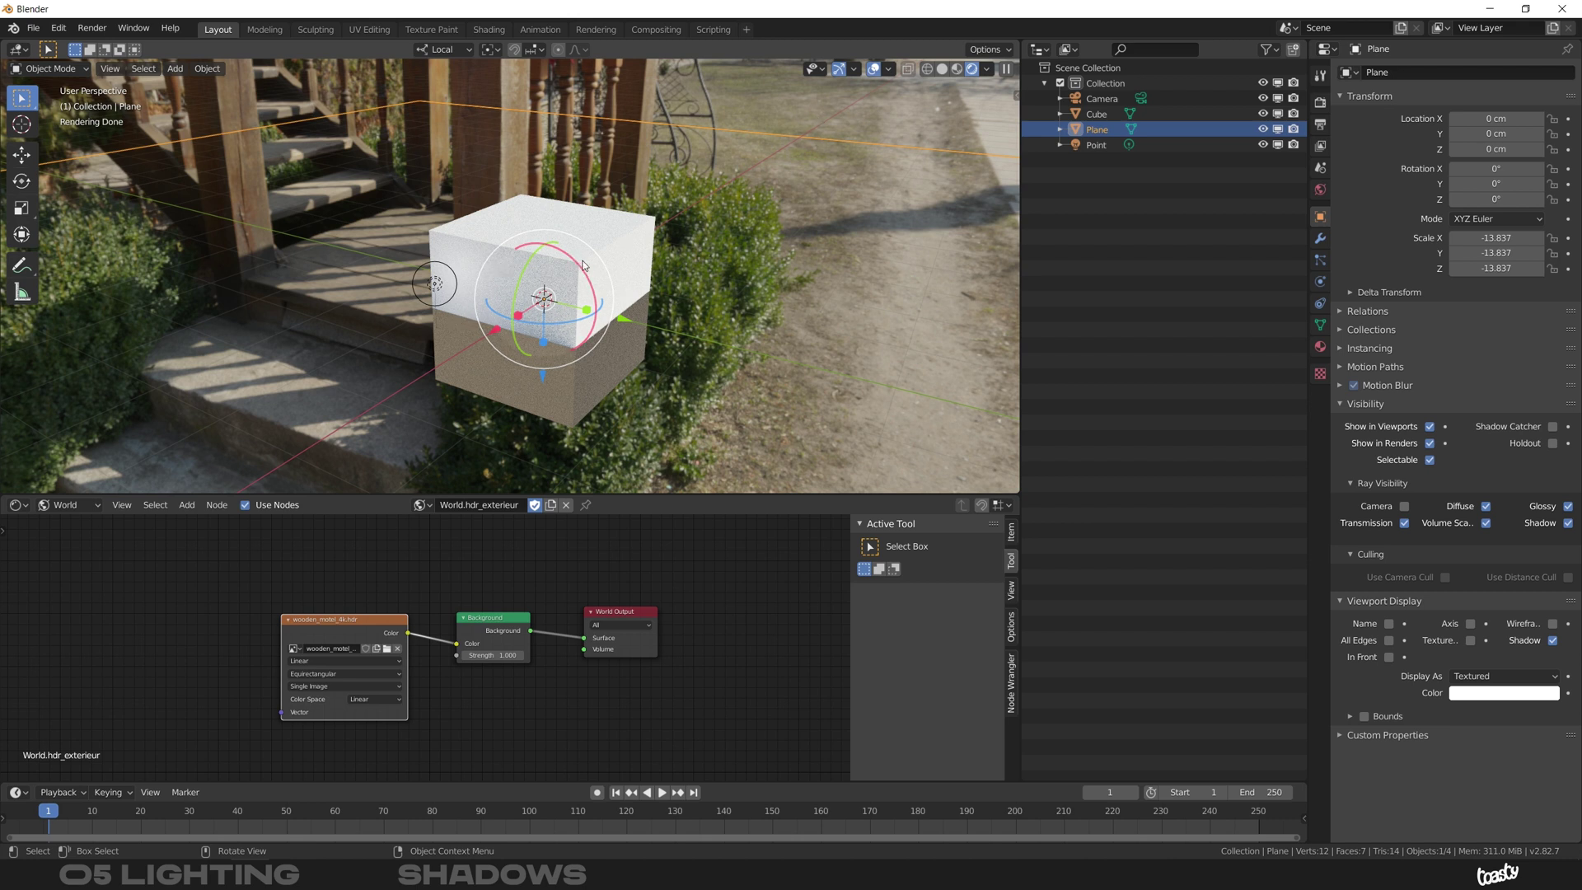
left_click(1404, 506)
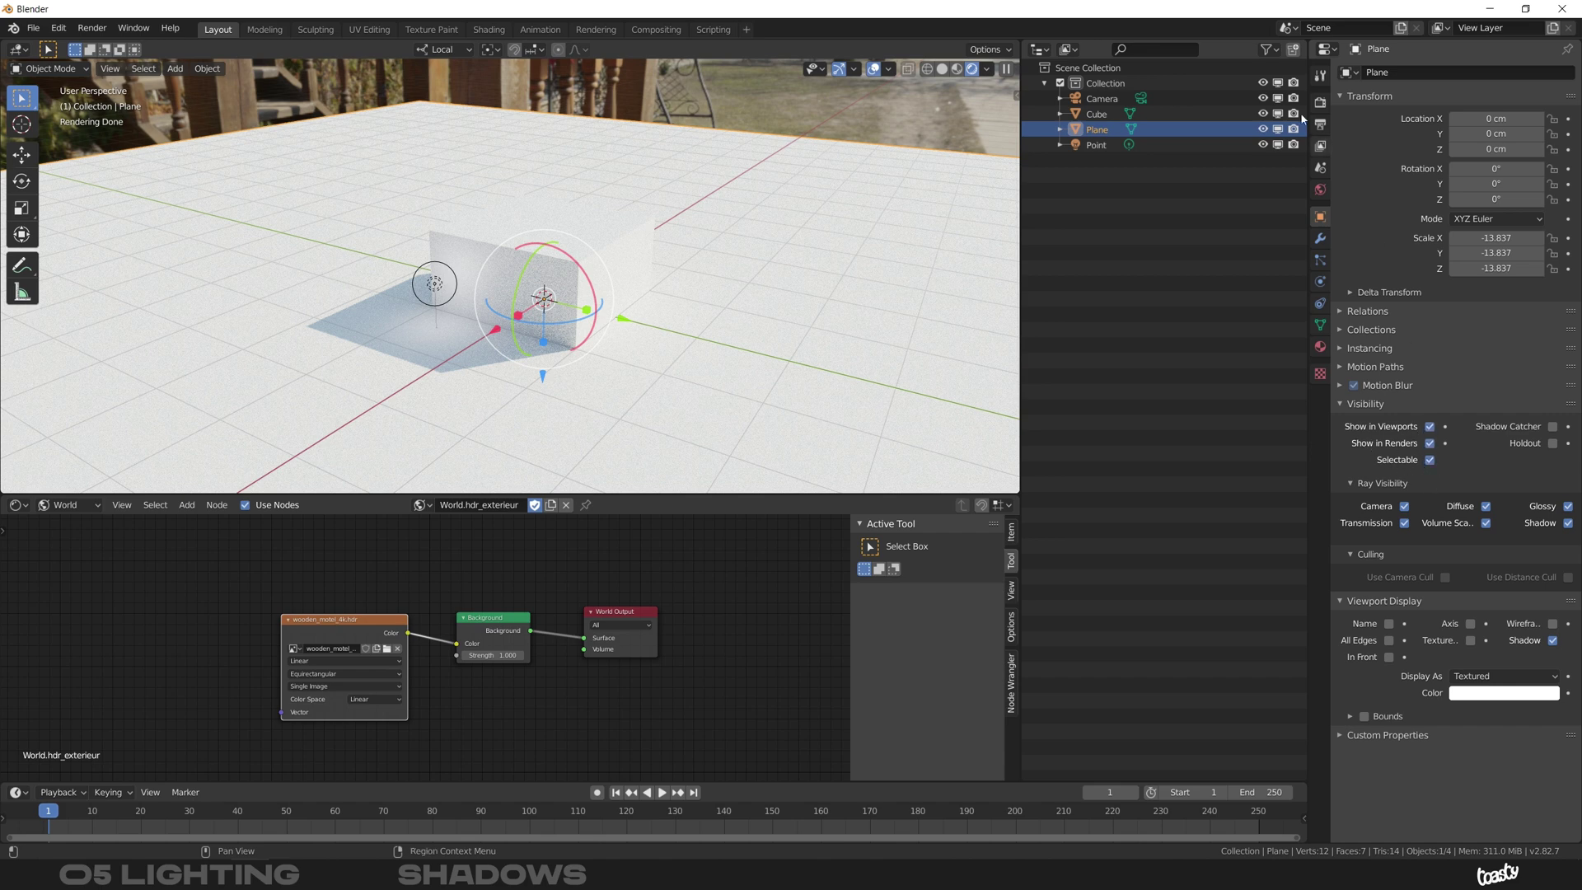
Show the selectable toggles in the outliner and switch the plane's selectability off and back on
left_click(1267, 49)
left_click(1217, 99)
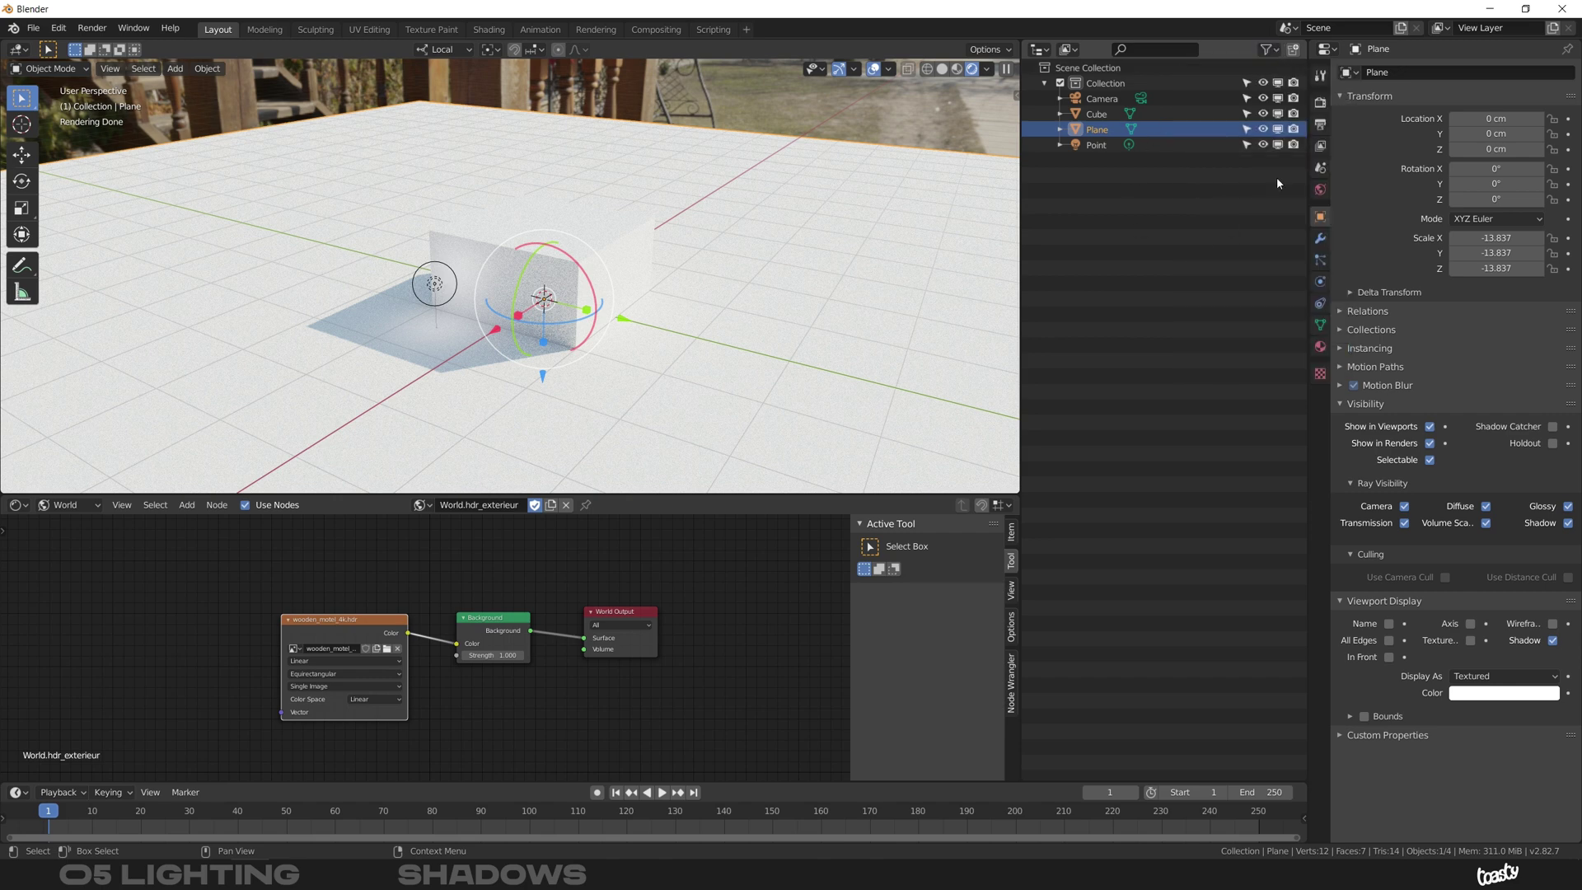
left_click(1247, 129)
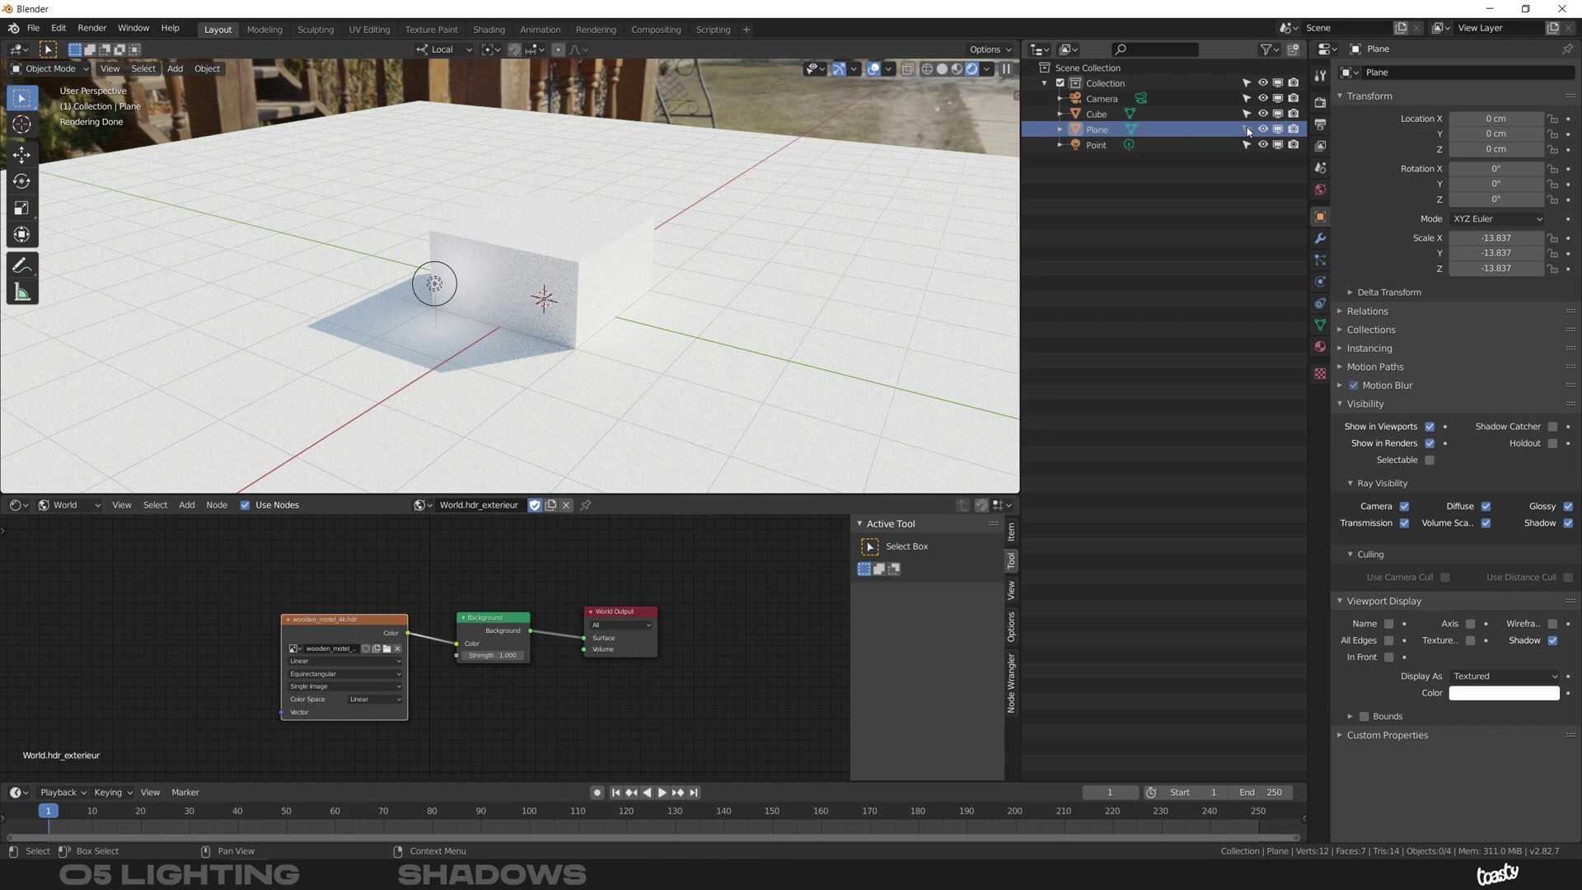
left_click(1431, 460)
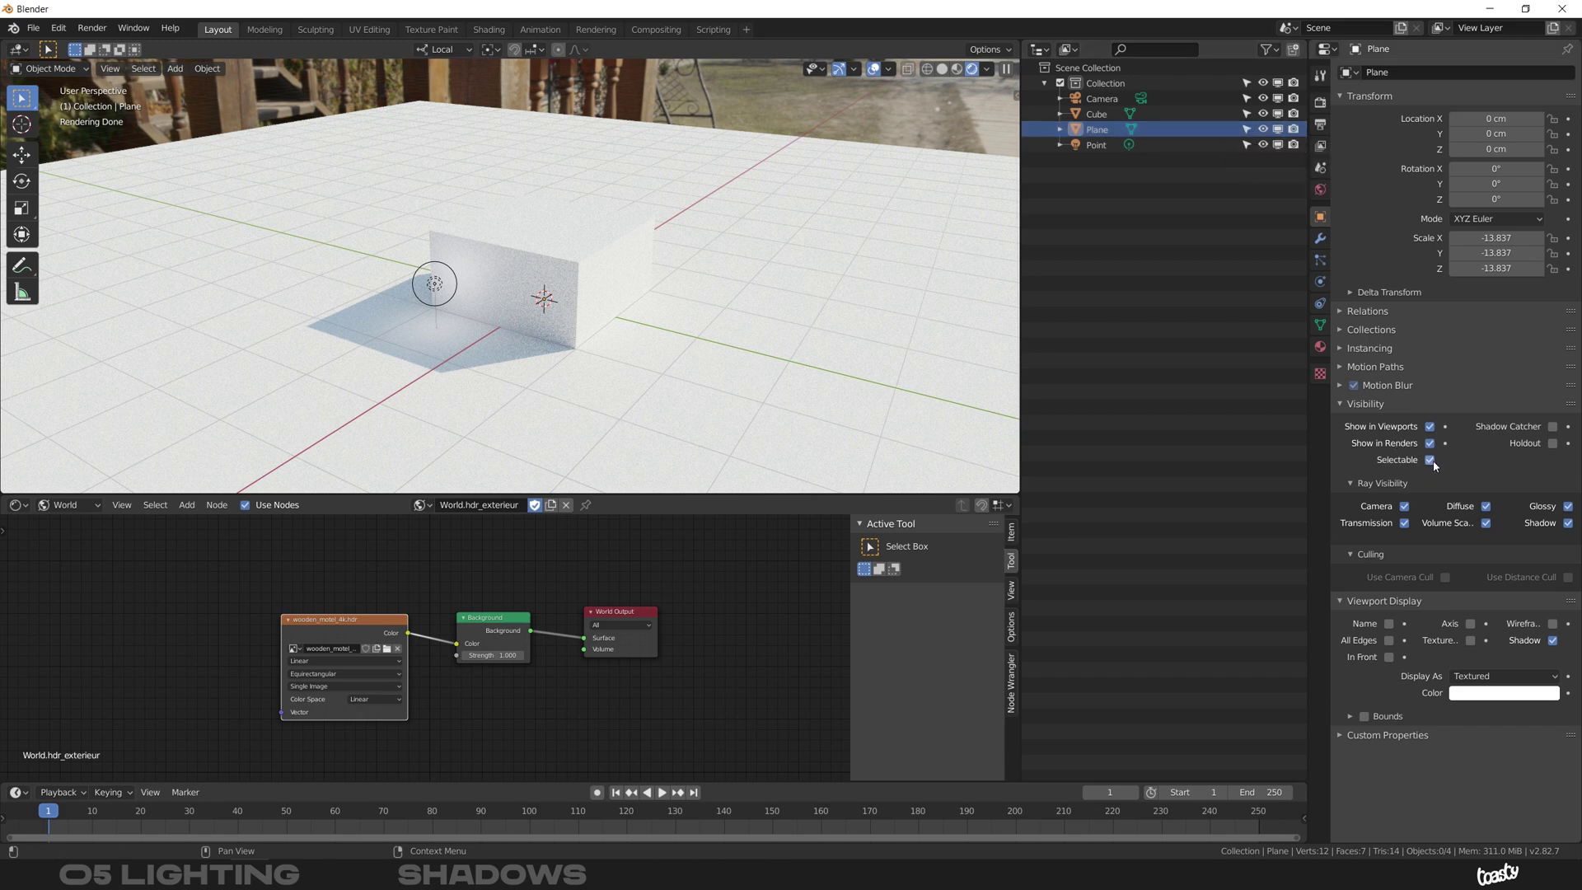
Toggle the plane's Show in Renders and Show in Viewports options off and back on
left_click(1430, 444)
left_click(1430, 443)
left_click(1430, 427)
left_click(1430, 427)
left_click(1266, 50)
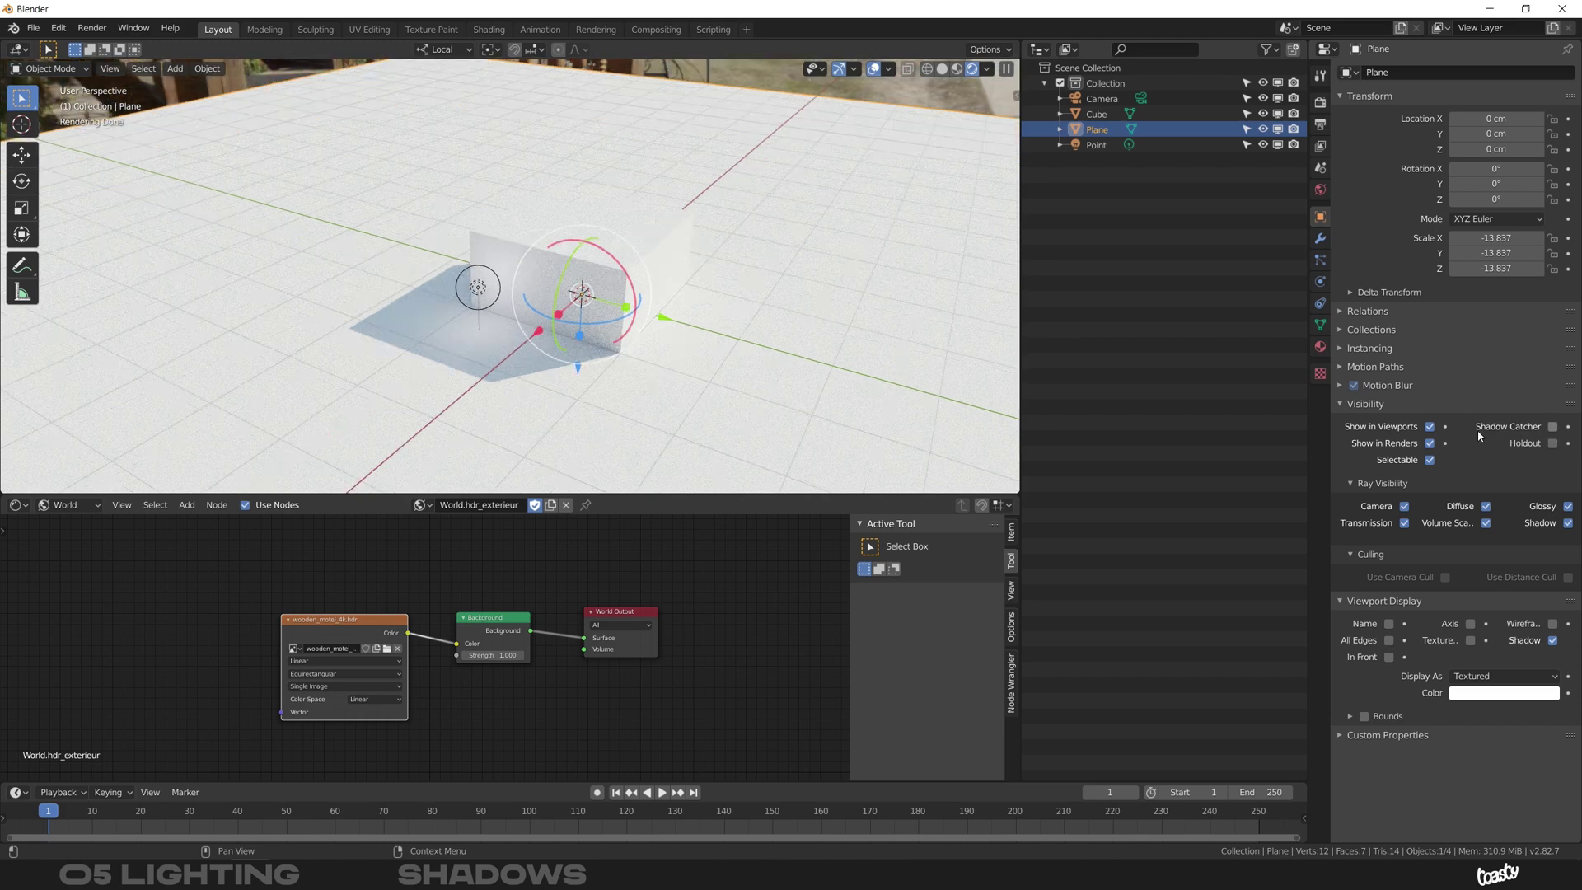
Make the plane a Shadow Catcher and inspect the cube's shadow against the HDR background
left_click(1554, 427)
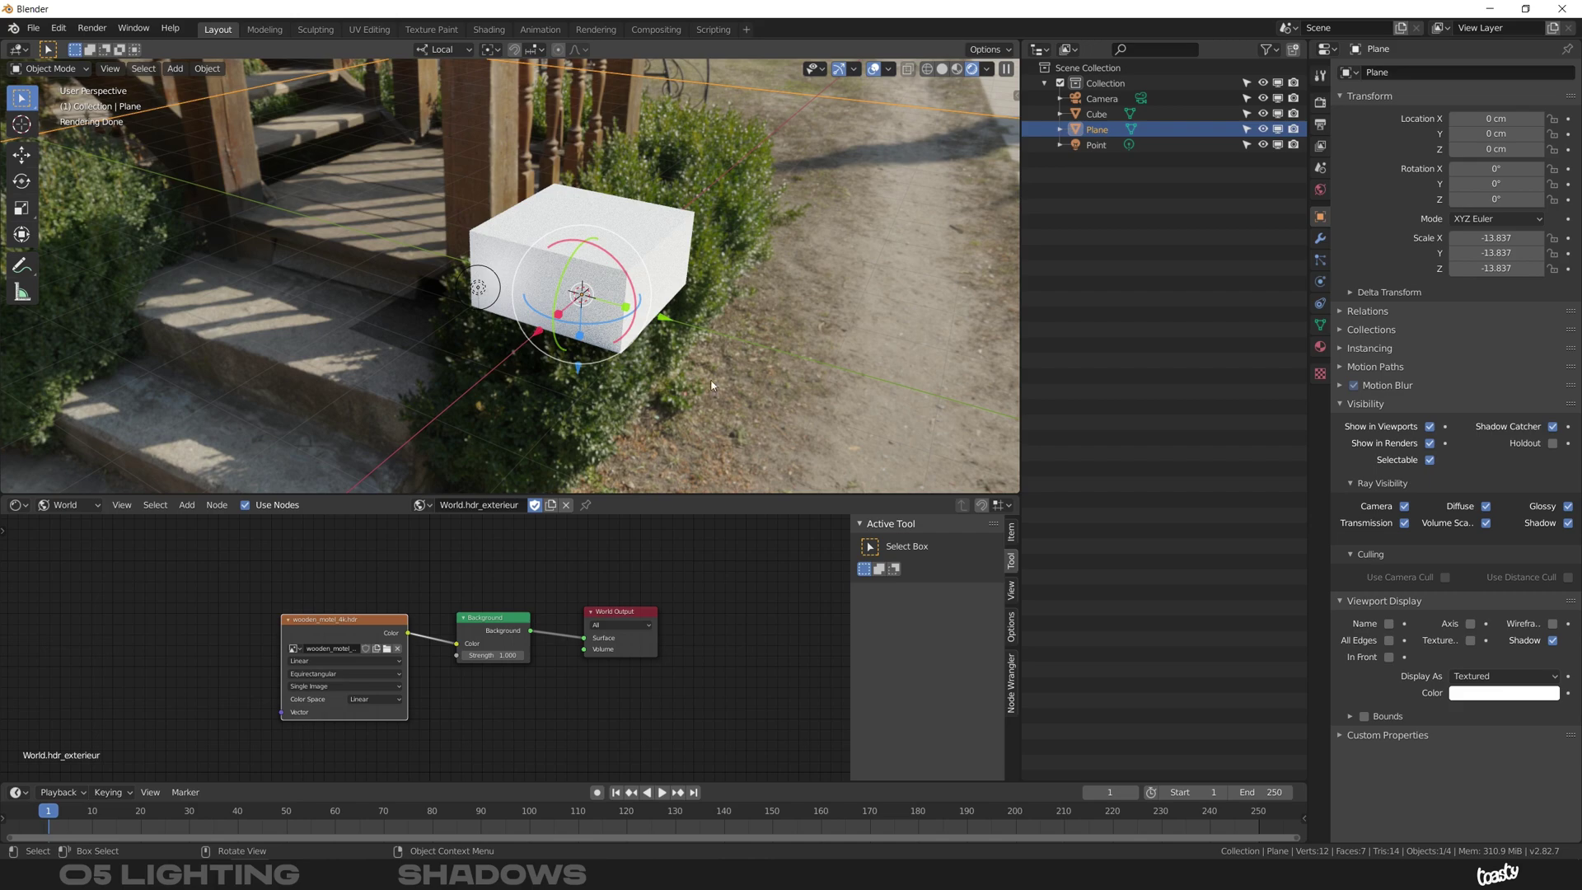
mouse_move(568, 337)
middle_mouse_down()
mouse_move(433, 264)
mouse_move(247, 260)
middle_mouse_up()
mouse_move(537, 344)
middle_mouse_down()
mouse_move(540, 246)
mouse_move(514, 252)
mouse_move(526, 225)
middle_mouse_up()
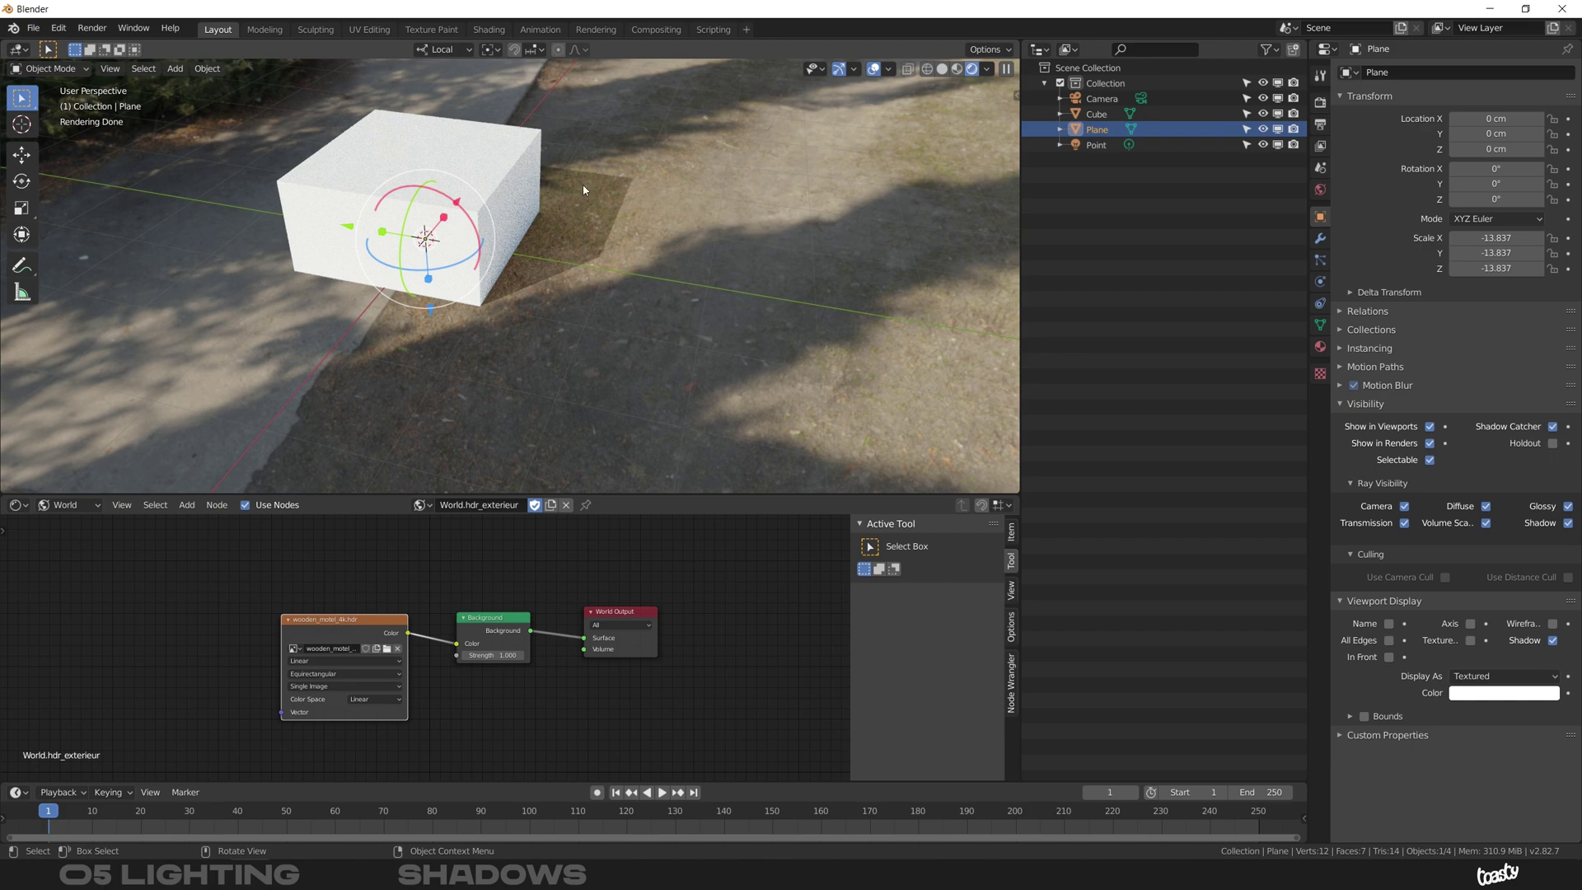
mouse_move(588, 260)
middle_mouse_down()
mouse_move(558, 233)
mouse_move(700, 140)
middle_mouse_up()
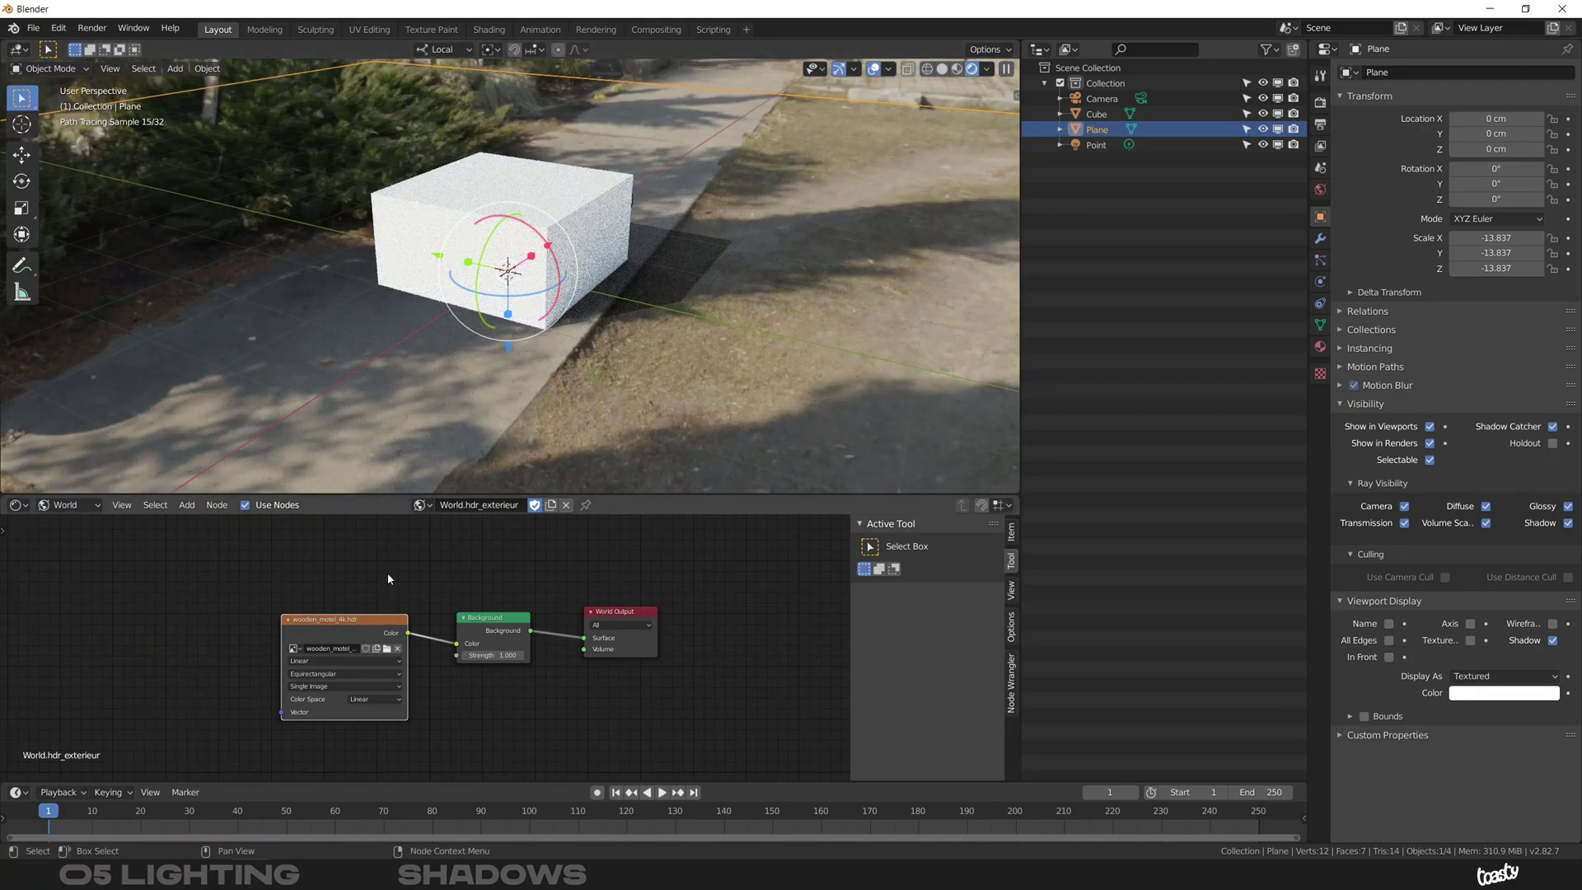
Switch the scene's world from the HDR environment to World.001
left_click(432, 506)
left_click(466, 538)
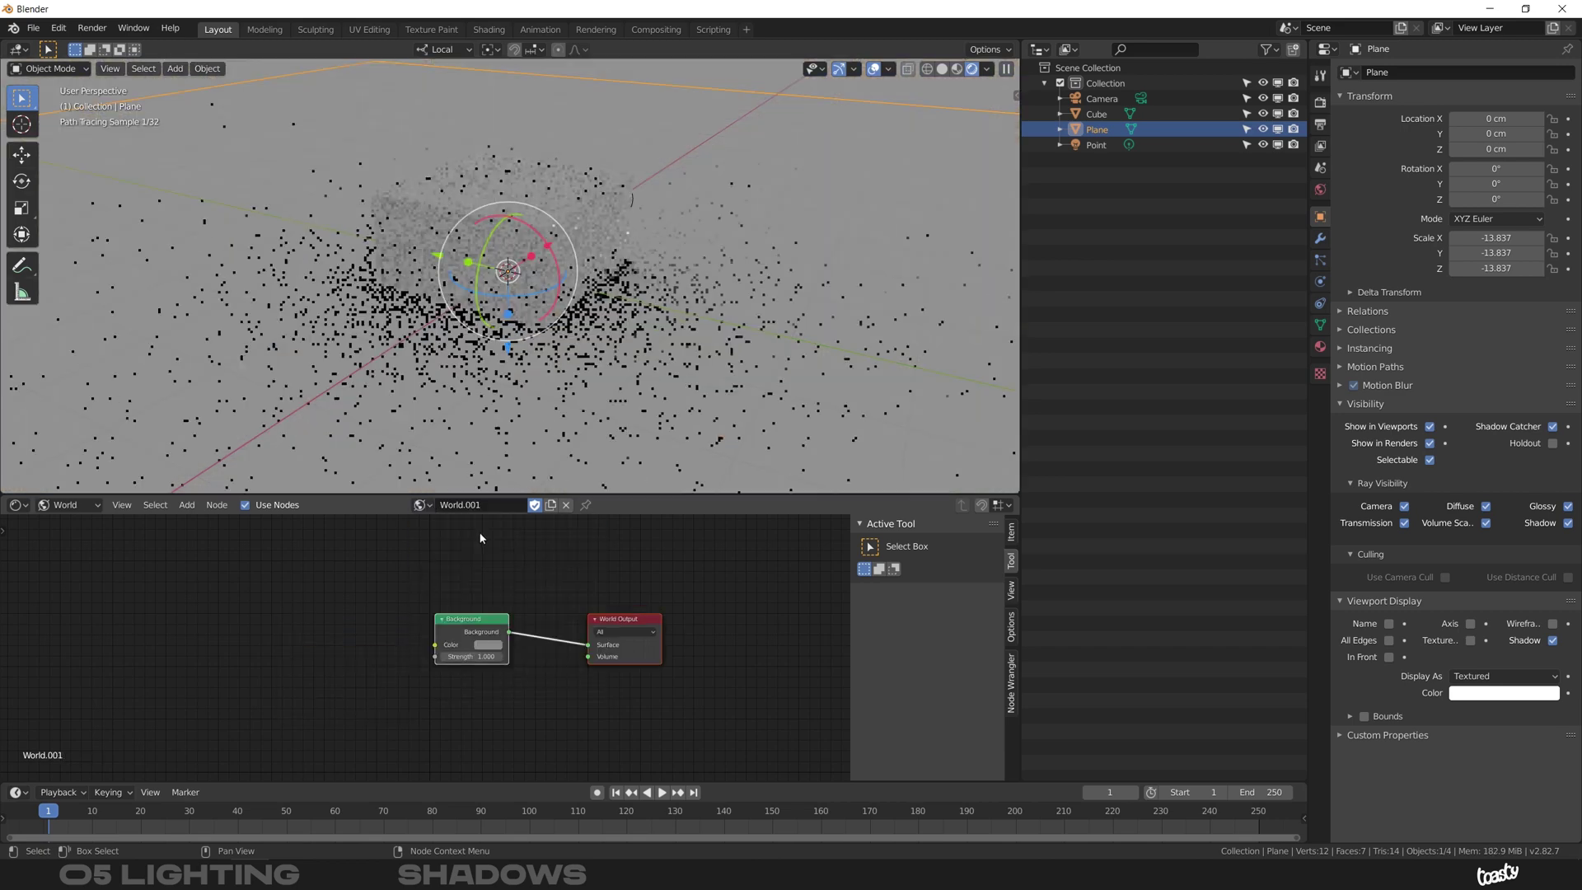
middle_click_drag(620, 244, 640, 222)
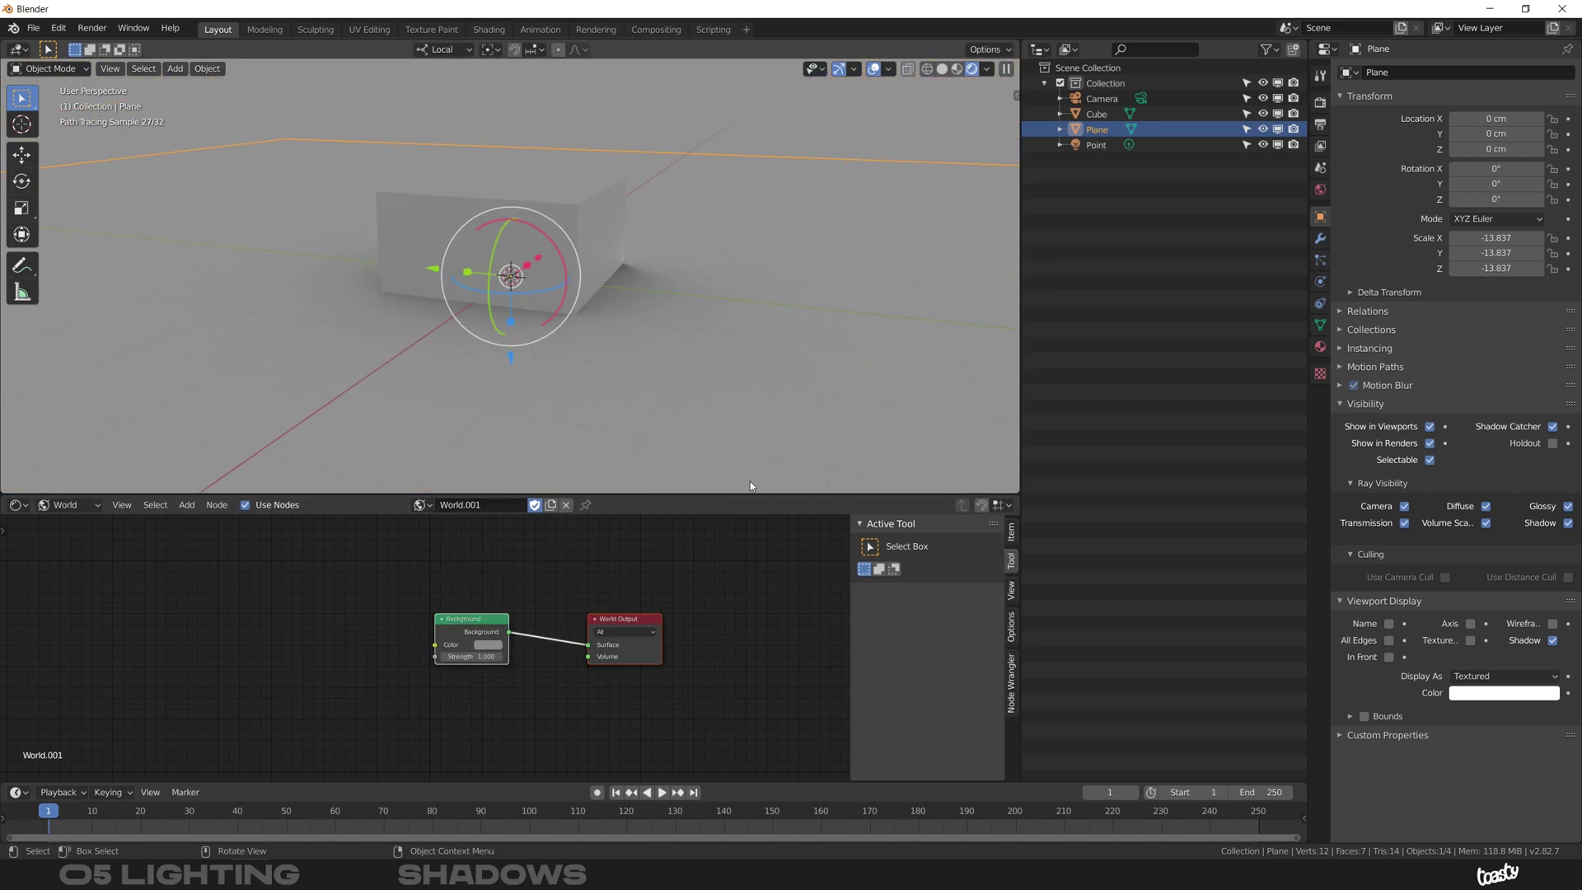
Turn off the plane's Shadow Catcher to compare how it receives the point light, and re-enable it
left_click(1553, 426)
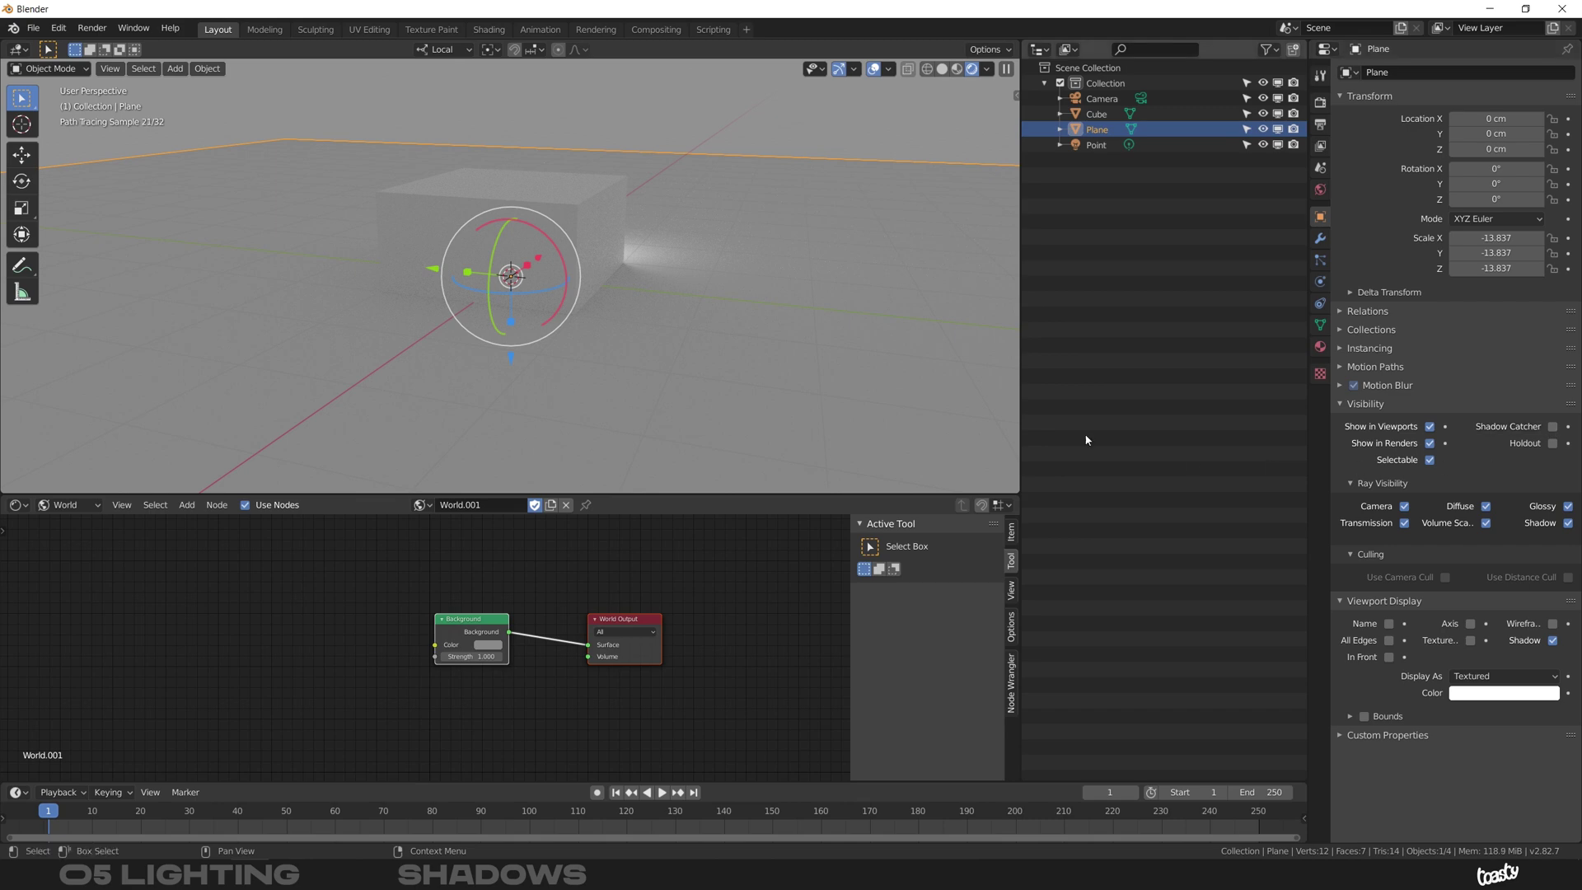
middle_click_drag(631, 240, 562, 323)
middle_click_drag(610, 193, 640, 217)
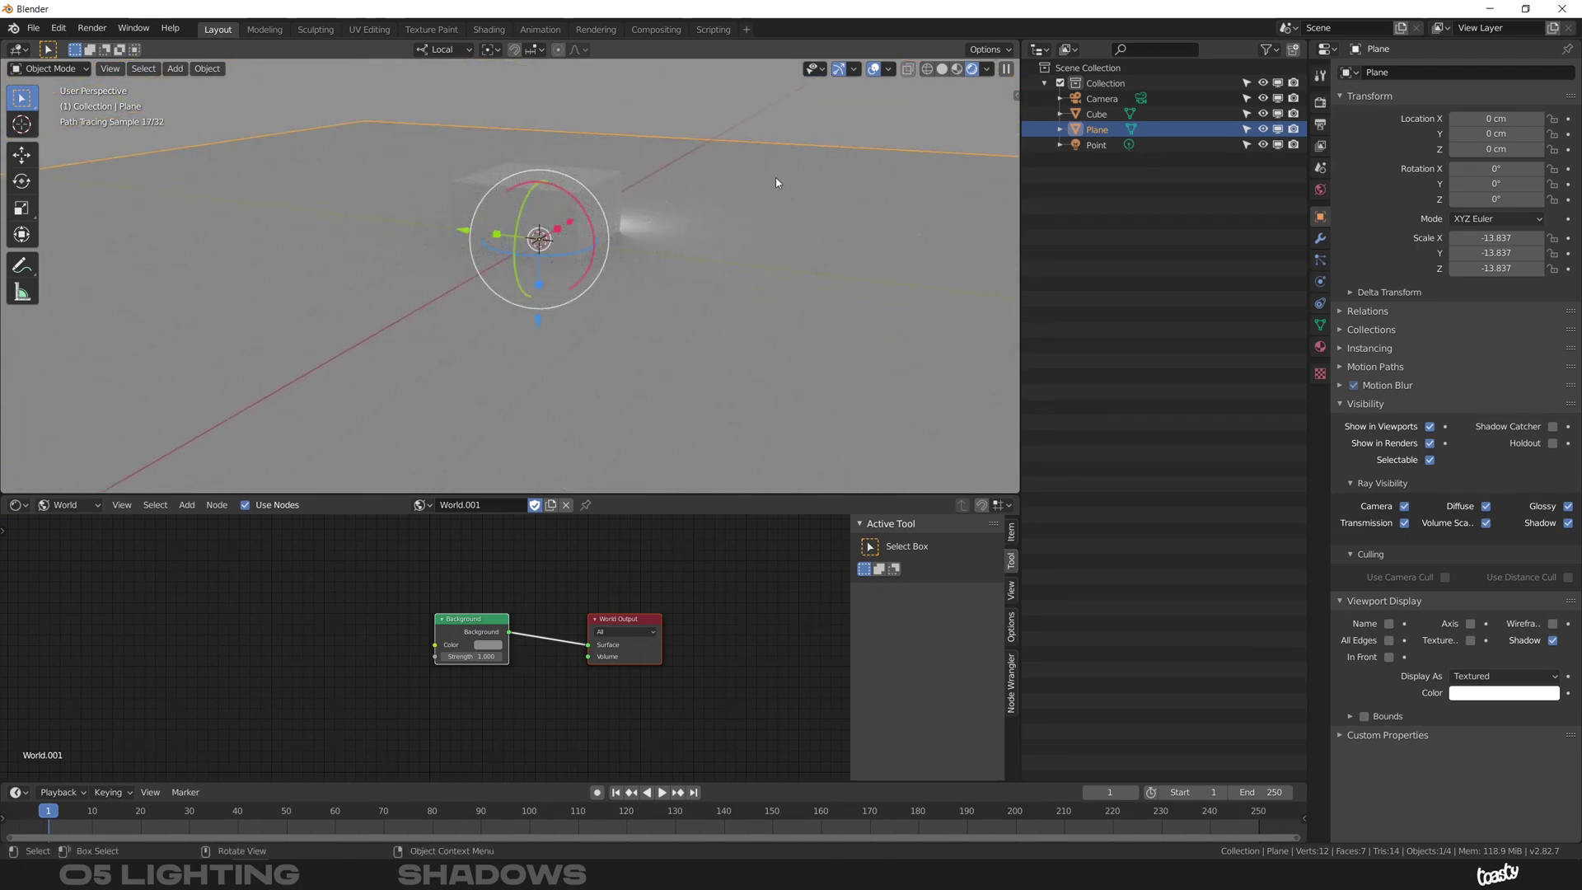
left_click(829, 120)
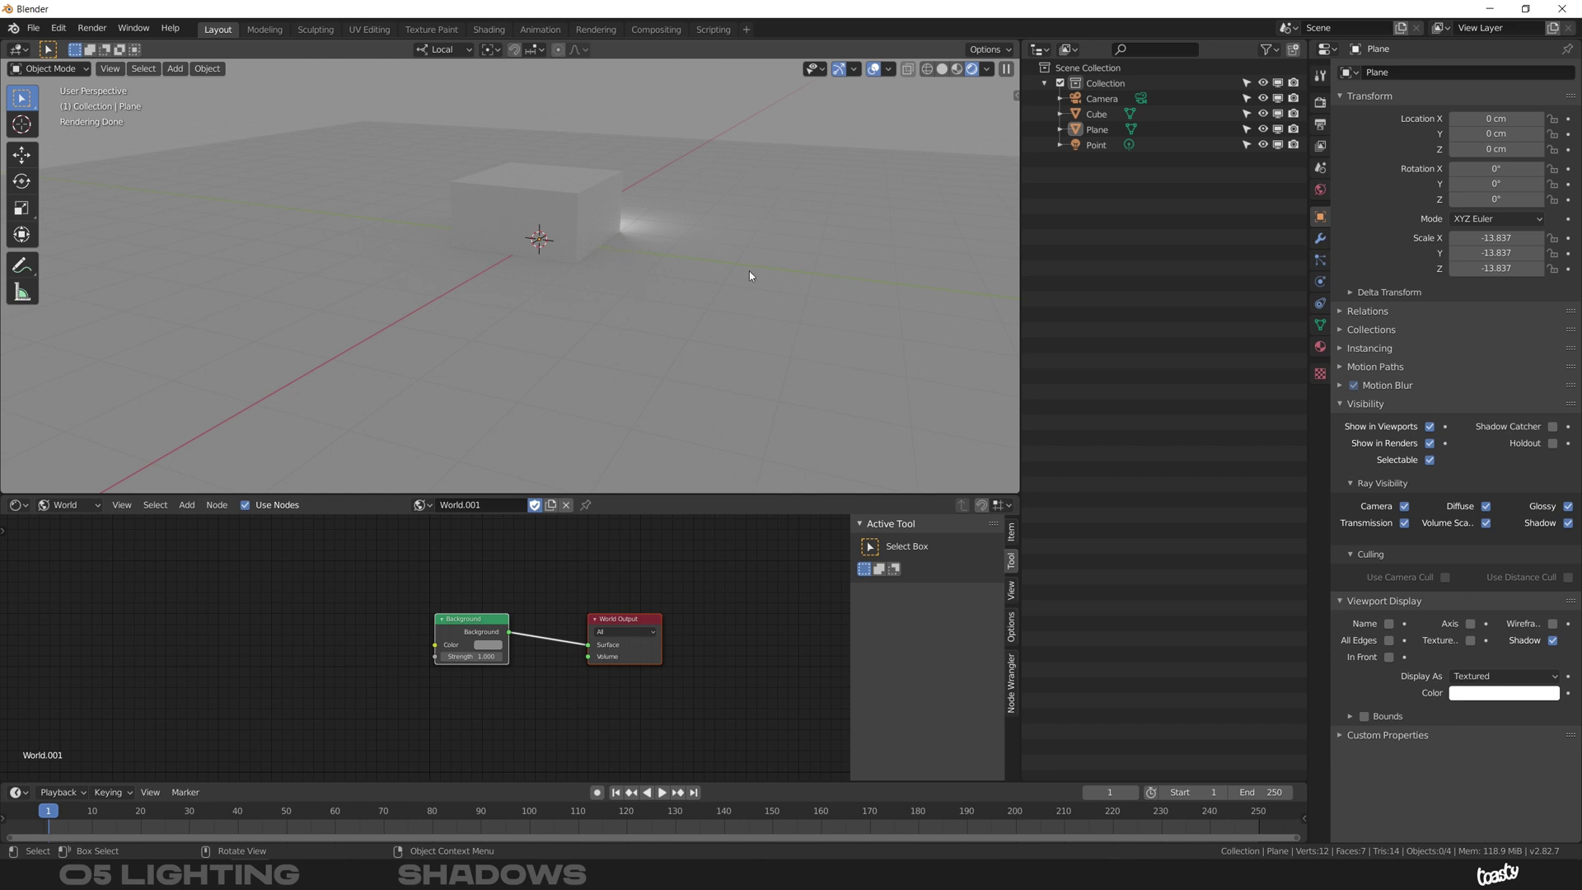
left_click(1555, 427)
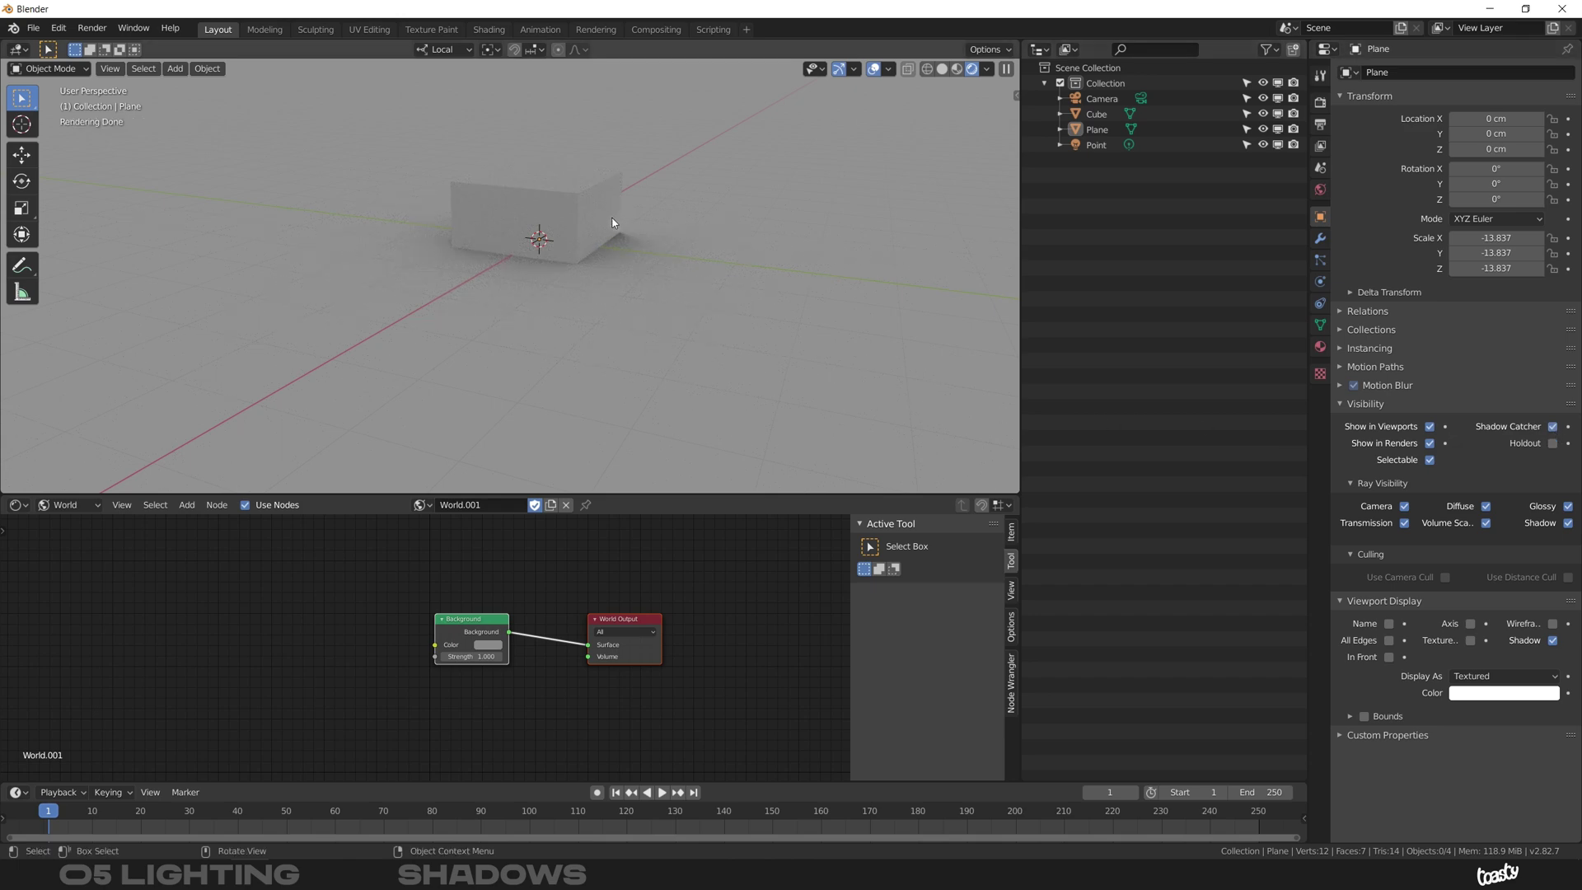
Examine the point light and the cube's shadows on the shadow-catching plane from several angles
mouse_move(608, 229)
middle_mouse_down()
mouse_move(598, 269)
mouse_move(614, 281)
middle_mouse_up()
scroll(614, 280, "up", 3)
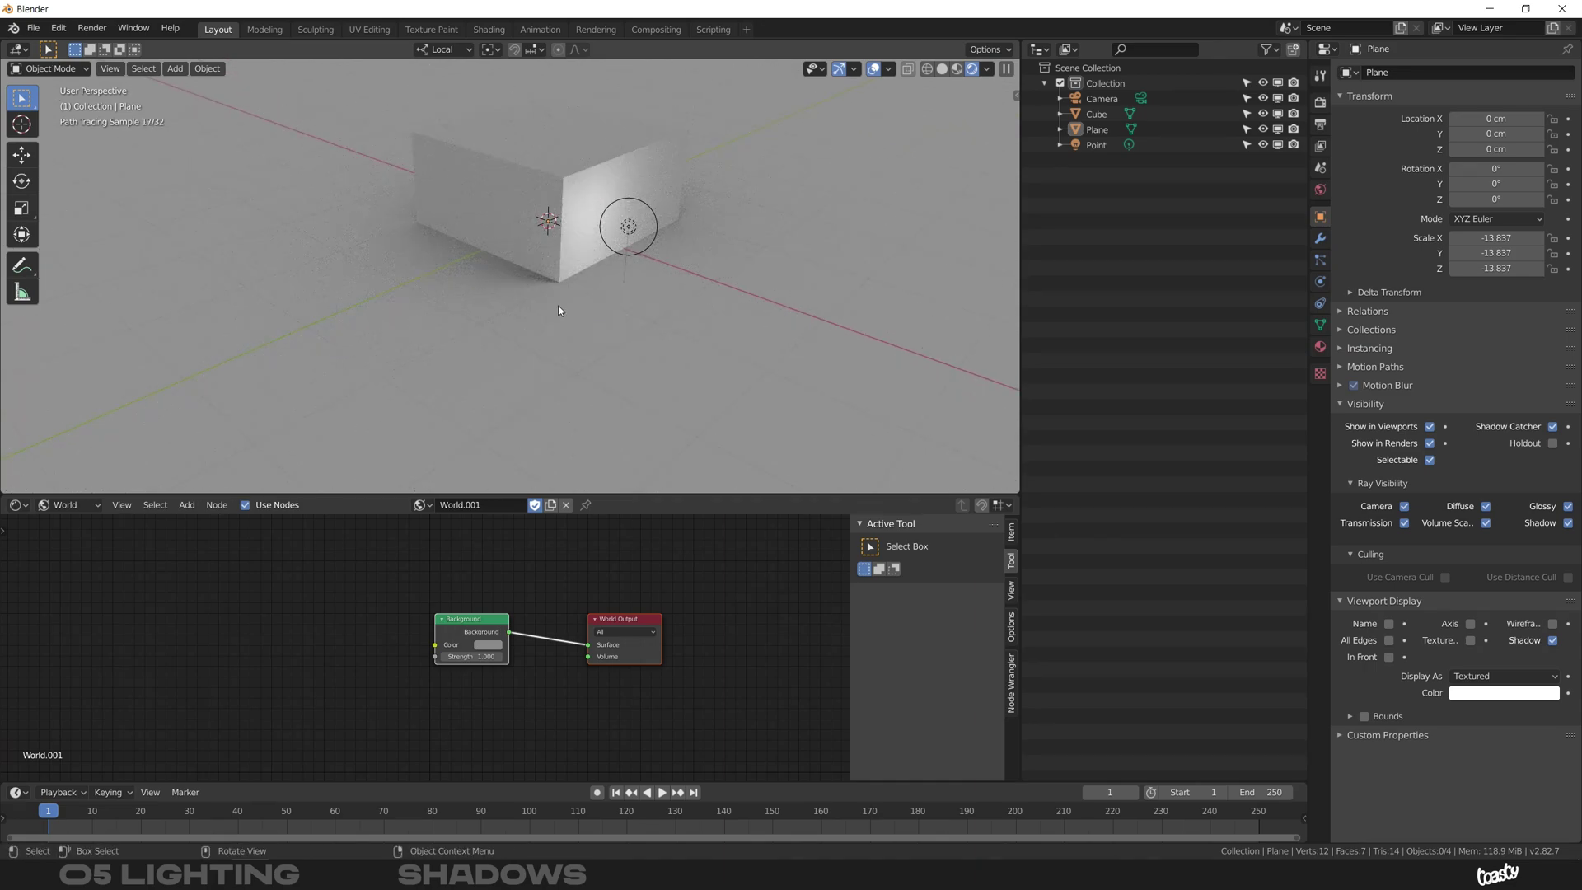
middle_click_drag(538, 234, 688, 235)
middle_click_drag(530, 289, 724, 239)
left_click(1552, 426)
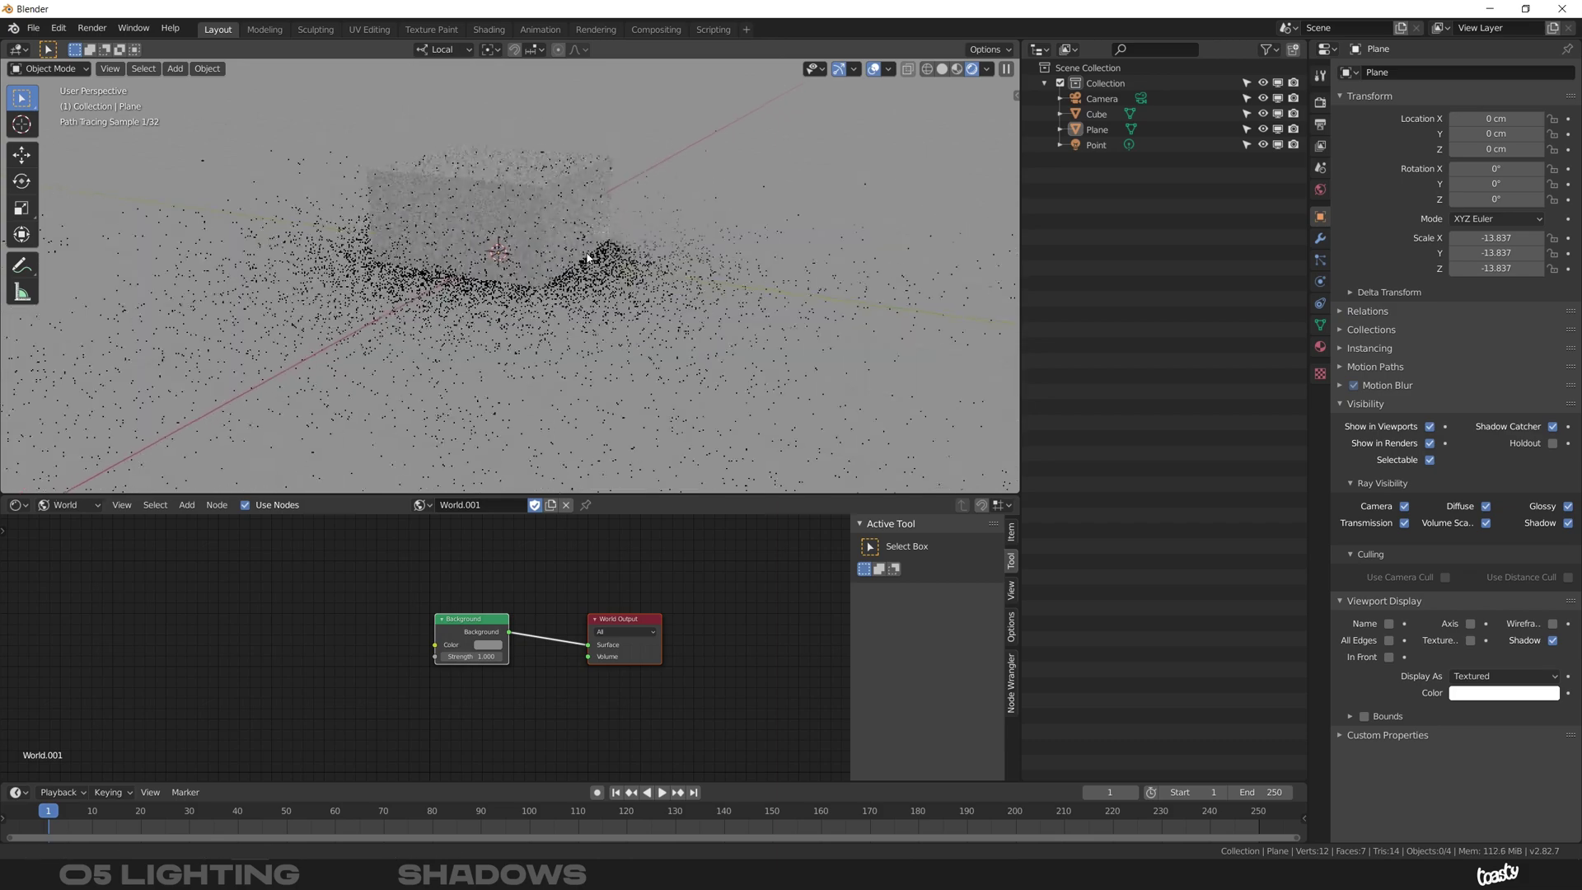
scroll(589, 231, "down", 3)
middle_click_drag(590, 230, 635, 312)
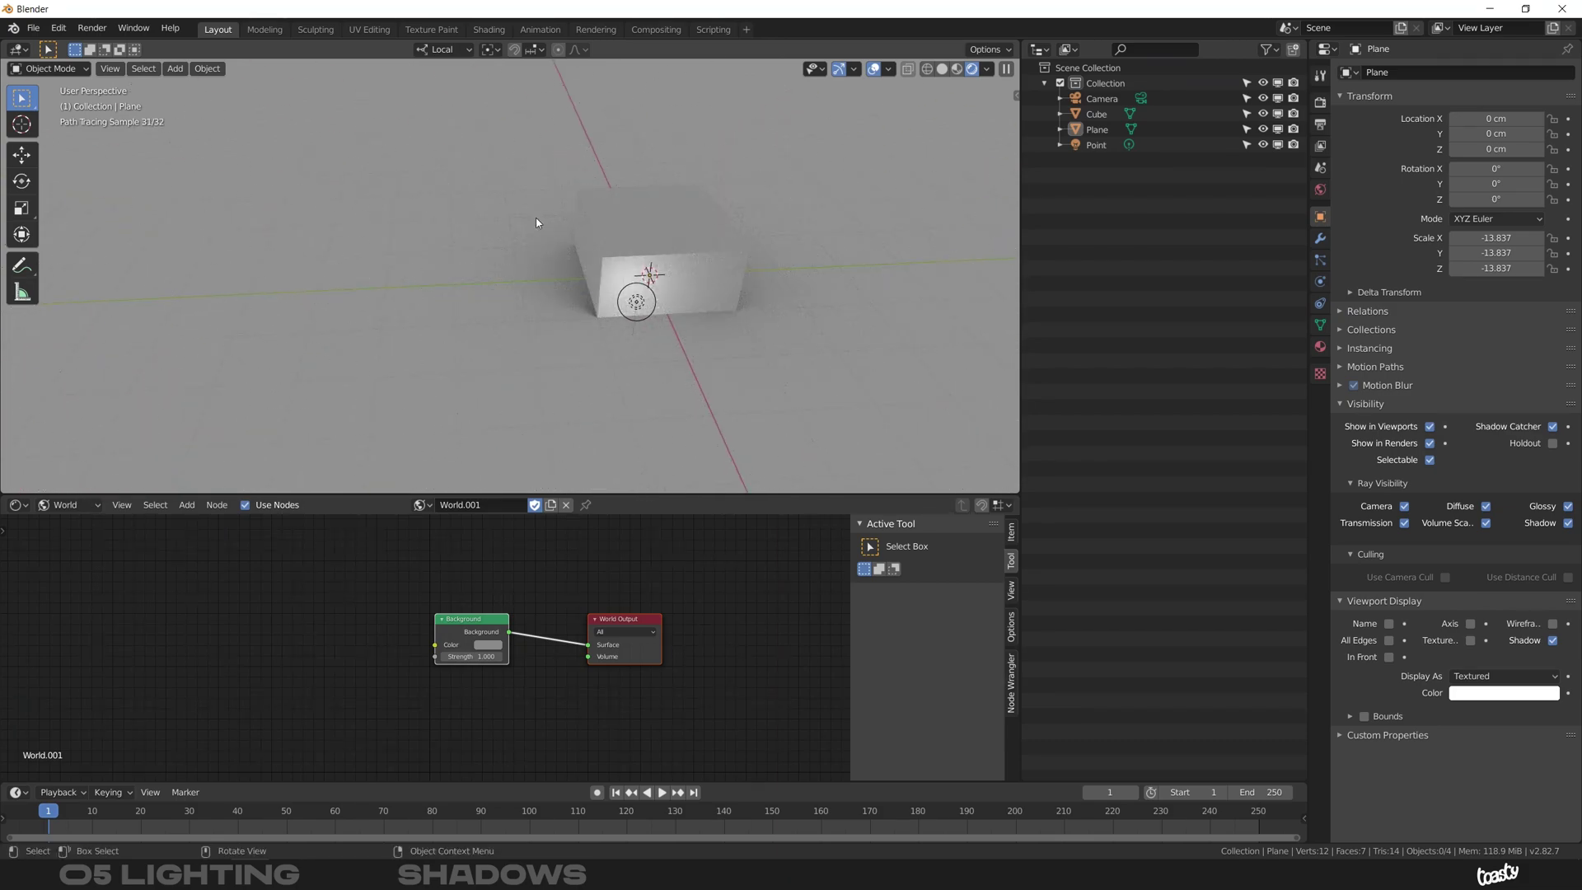
middle_click_drag(697, 316, 445, 375)
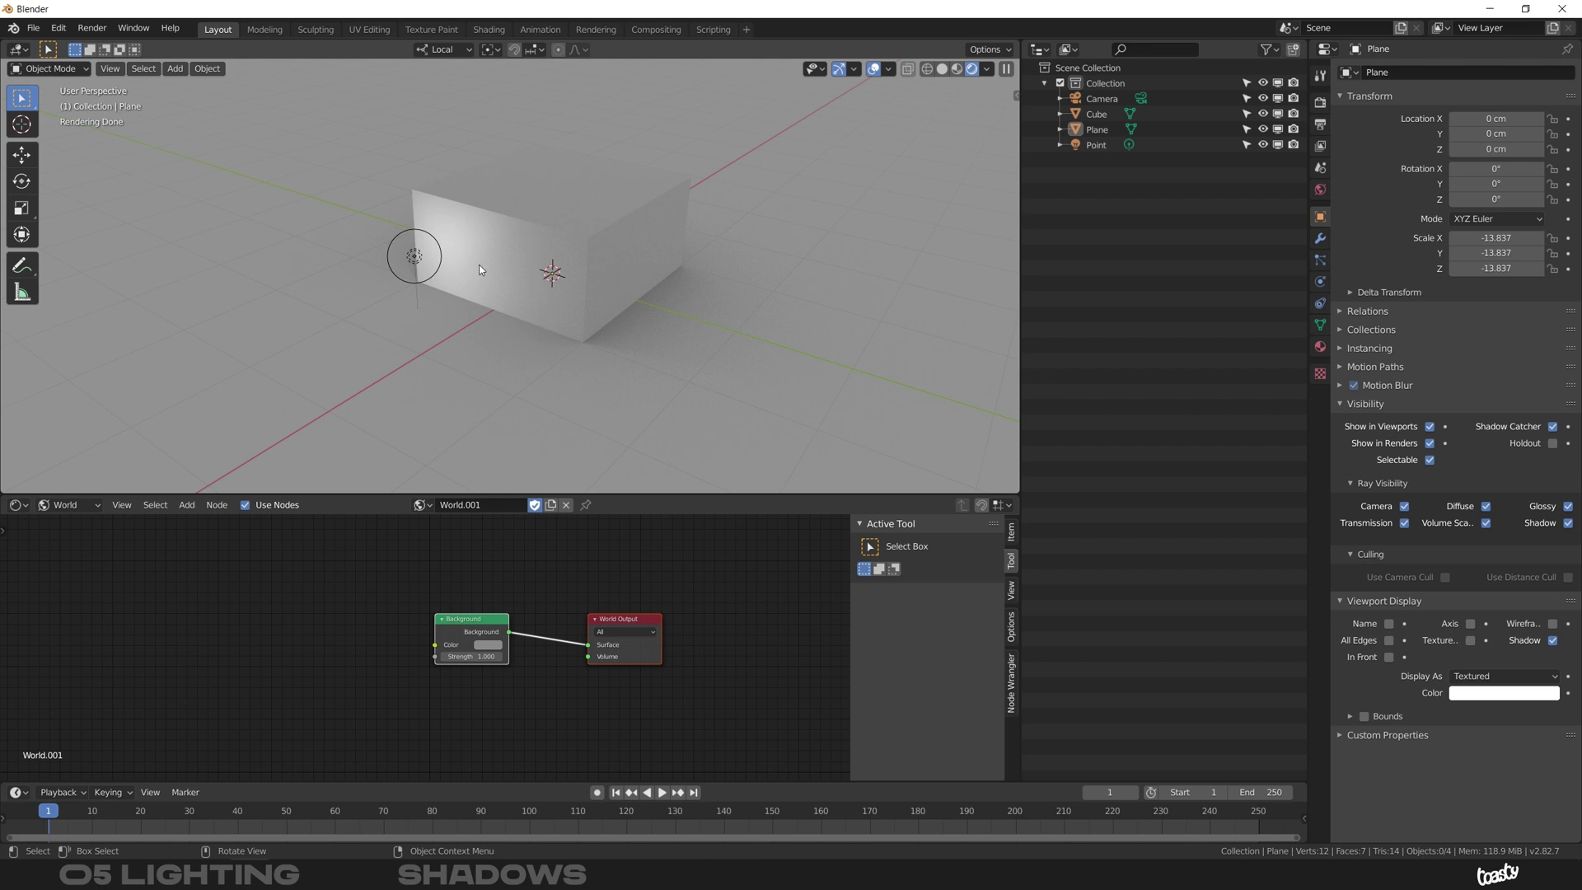
middle_click_drag(306, 366, 507, 332)
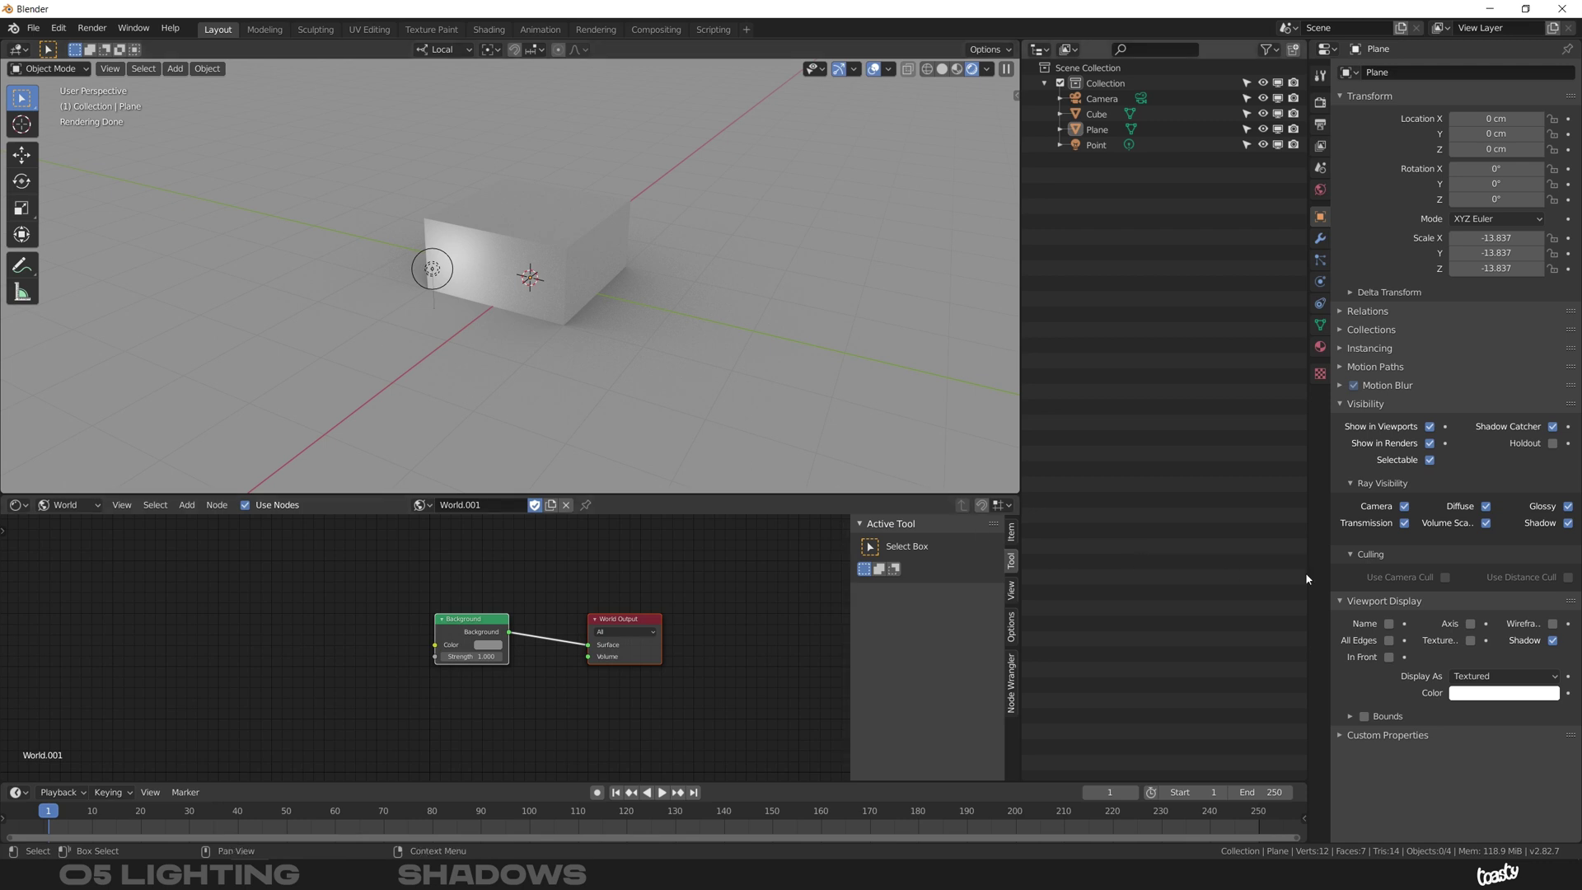
Select the plane again and toggle its Shadow Catcher option off and back on for comparison
left_click(1097, 129)
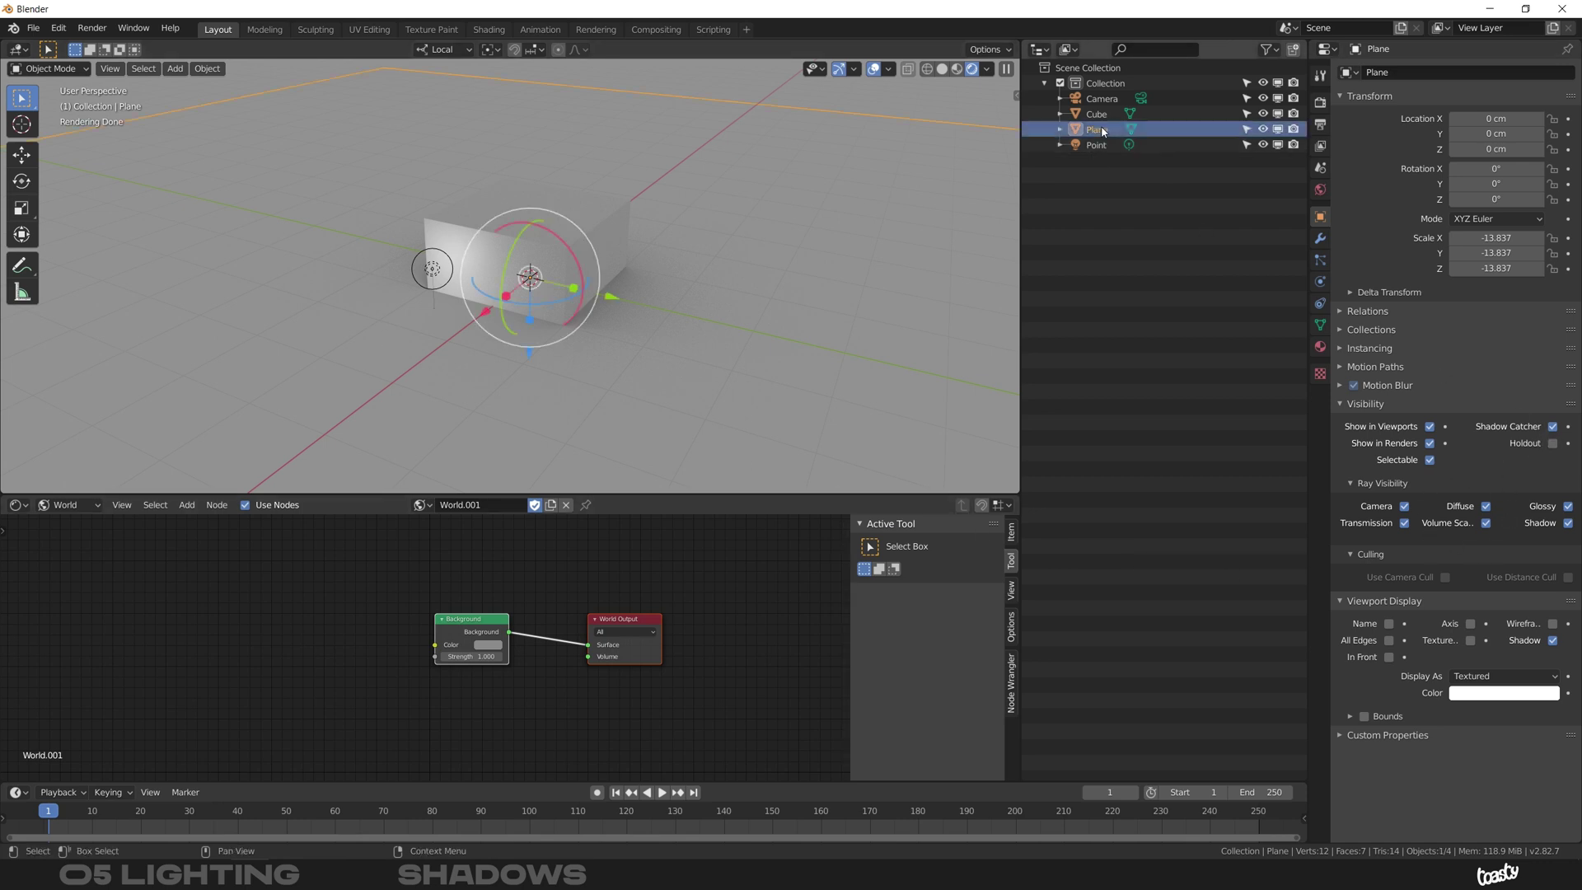
scroll(525, 367, "up", 1)
middle_click_drag(551, 303, 558, 291)
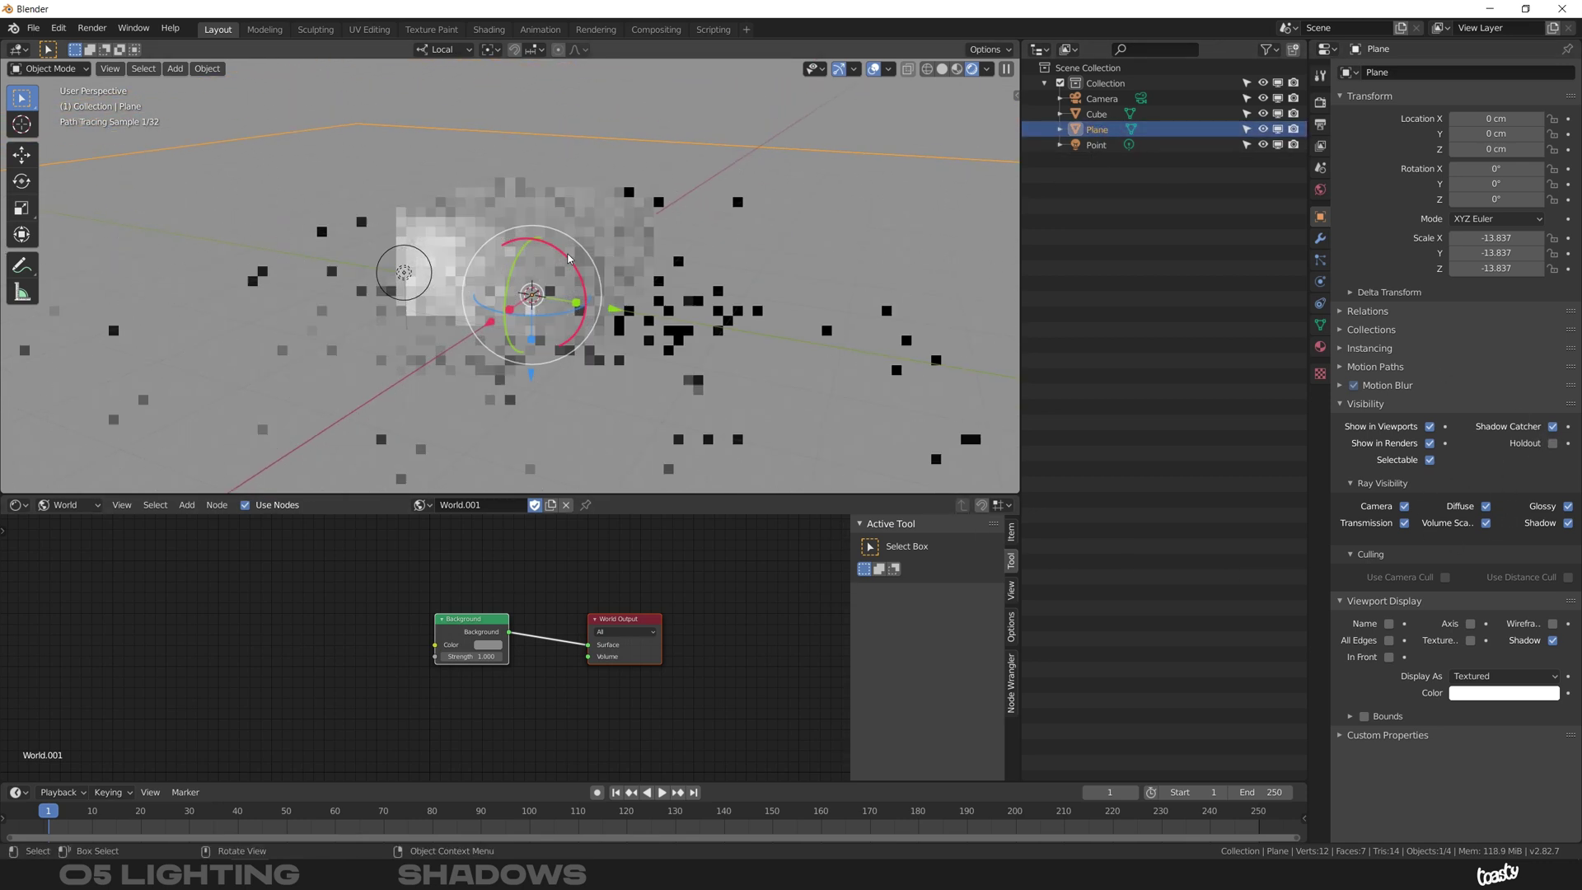
left_click(1554, 427)
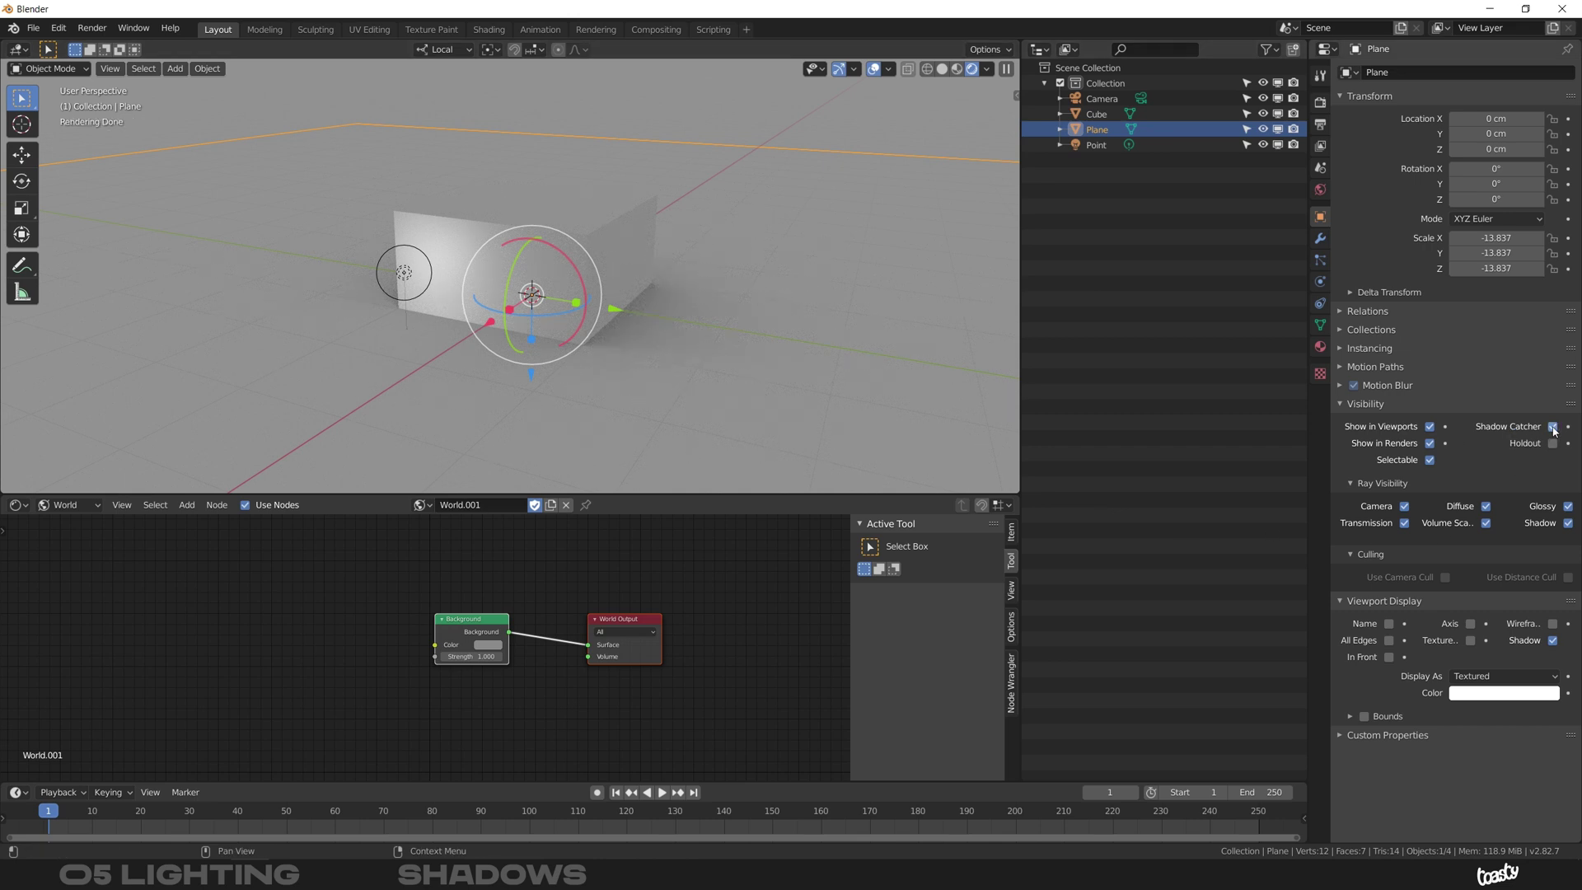
left_click(1554, 426)
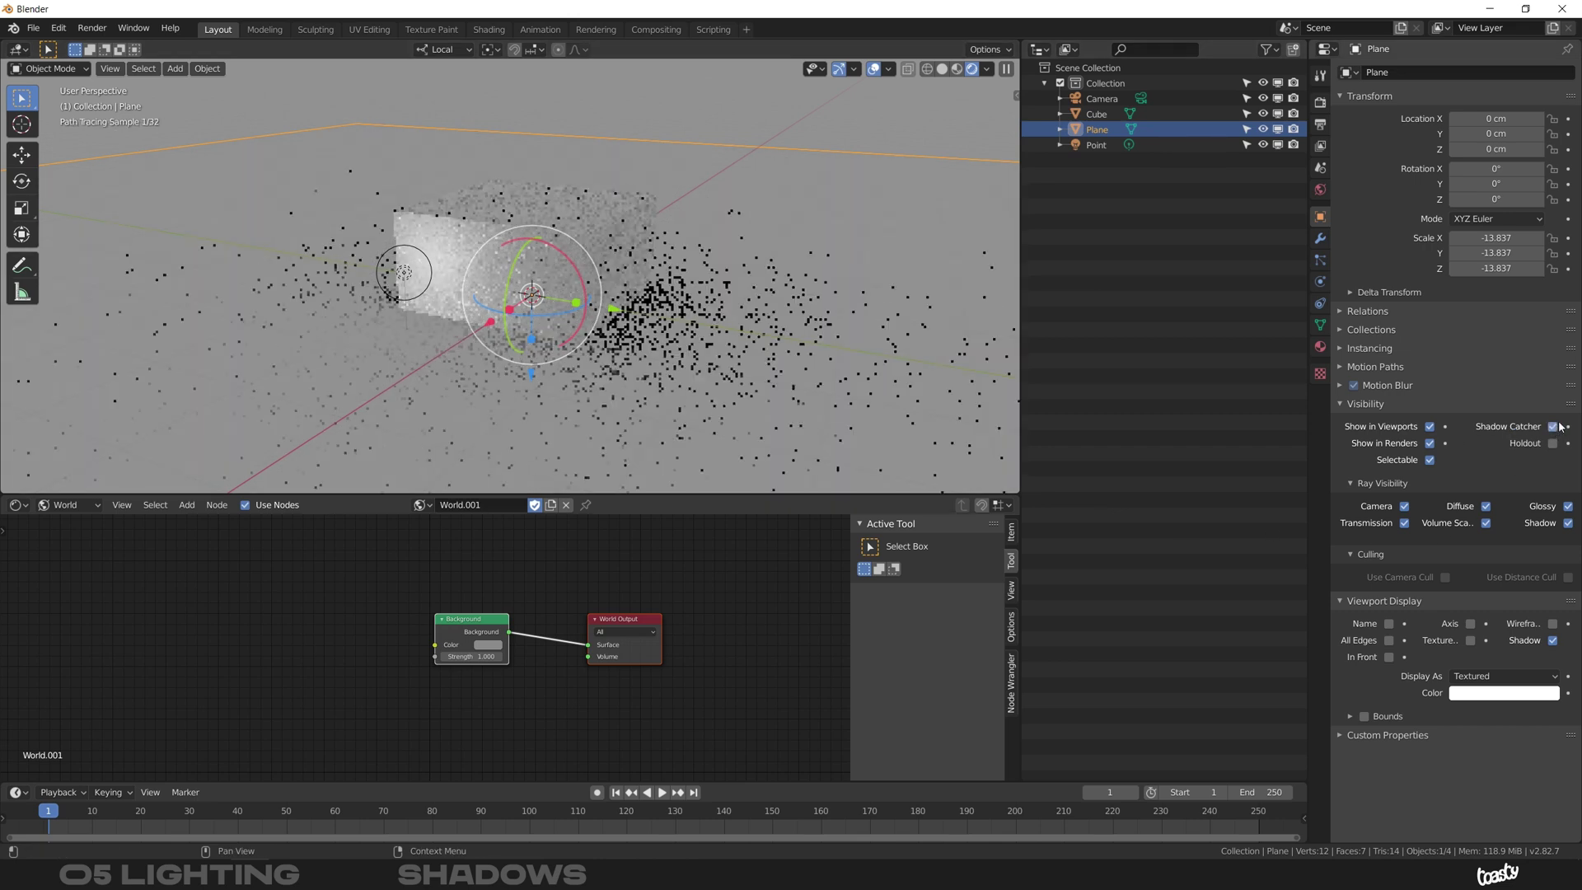